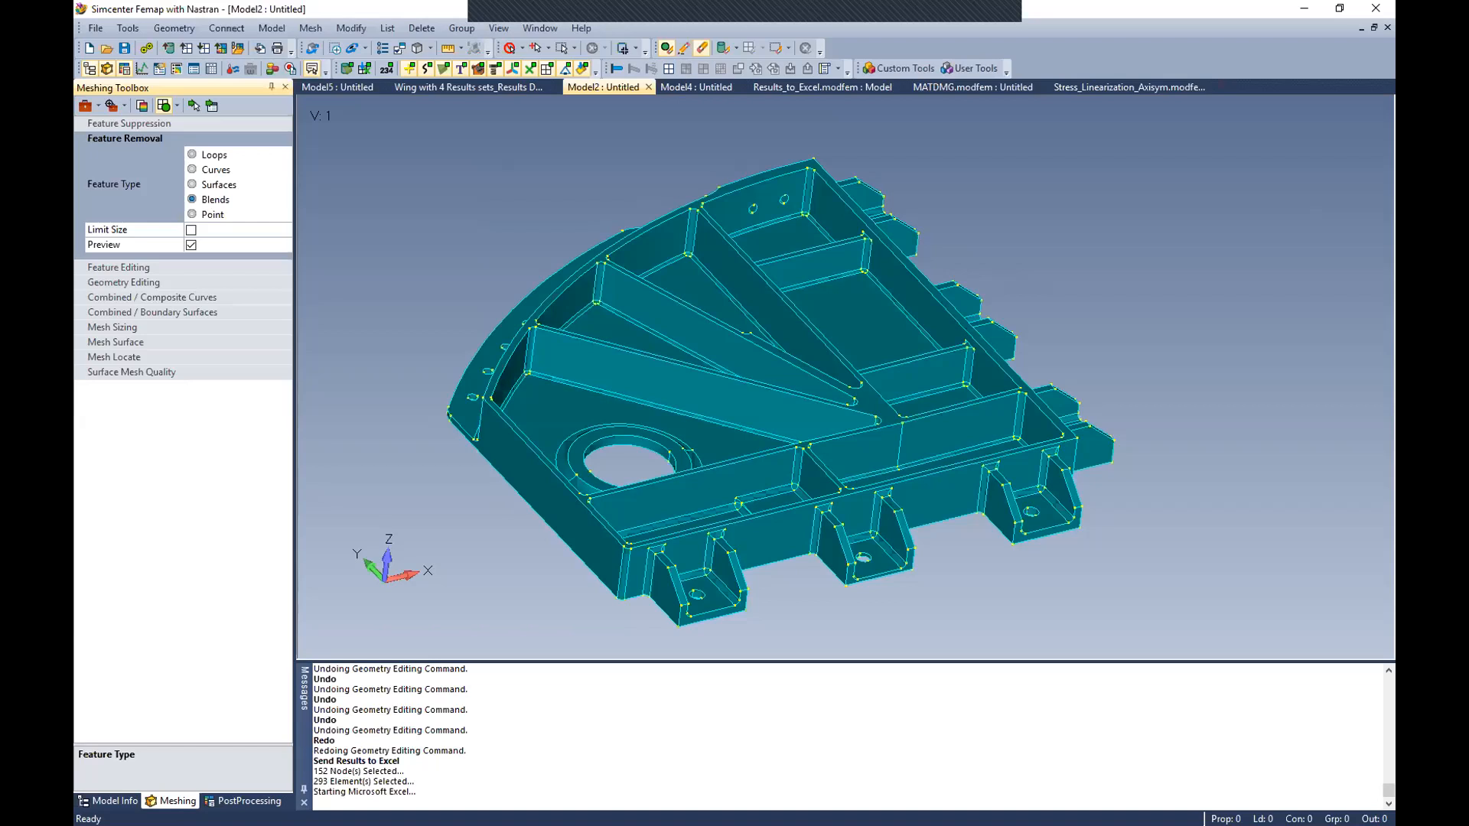
Step: Limit blend removal to sizes smaller than 0.25 and preview the solid's matching blend surfaces
left_click(194, 105)
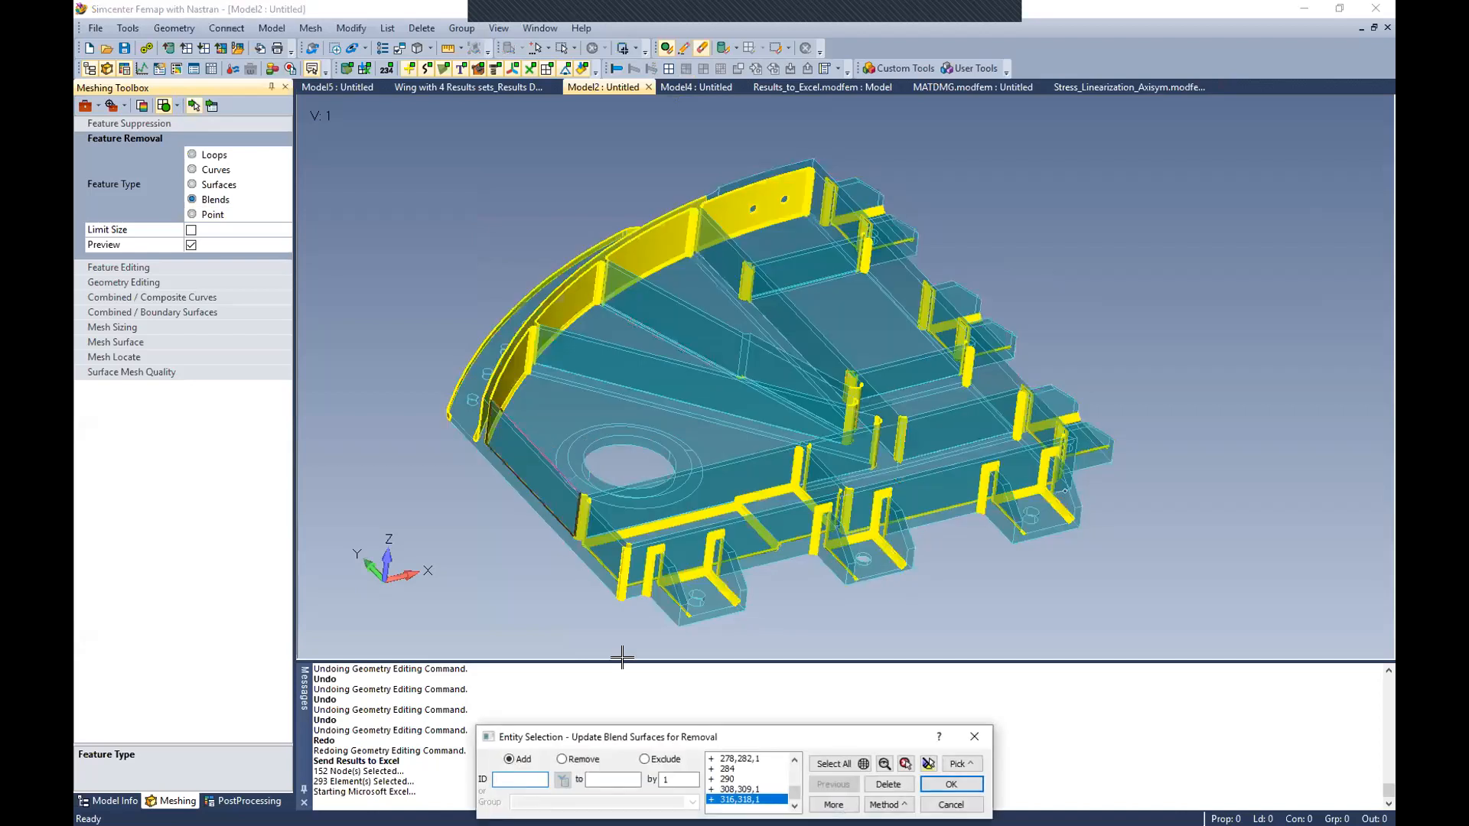
left_click(951, 805)
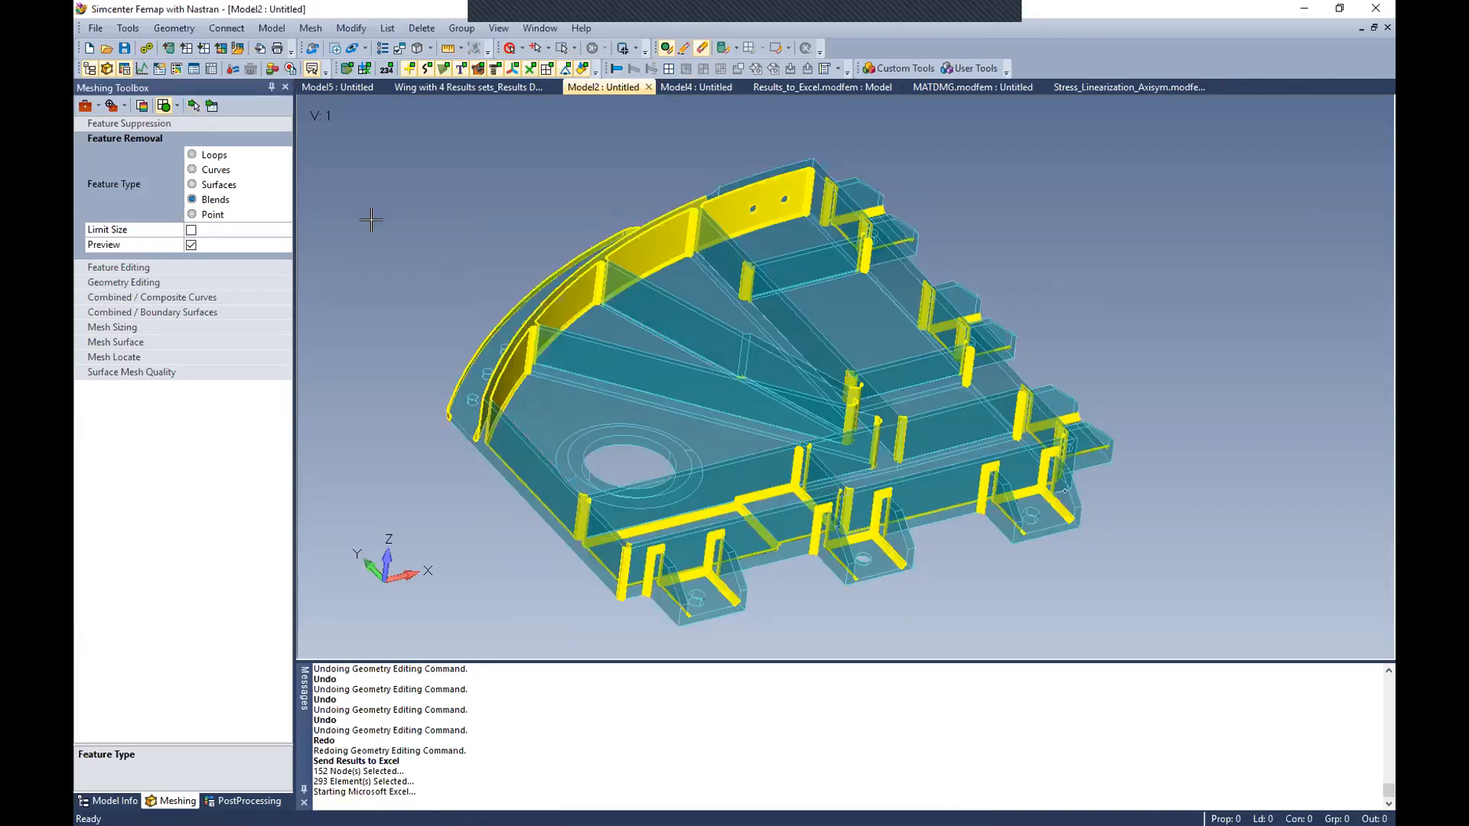
left_click(191, 230)
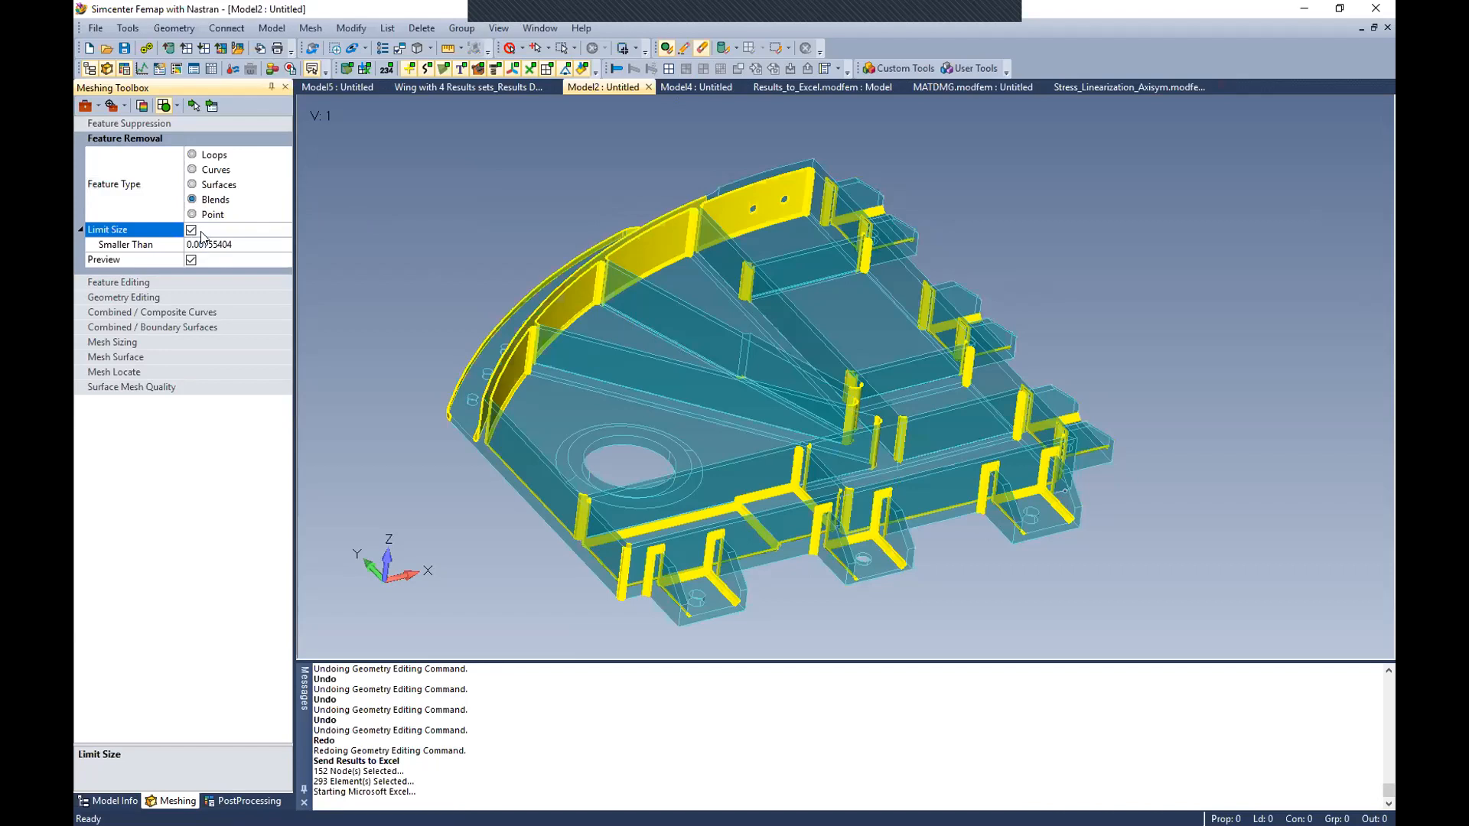
left_click(222, 244)
left_click_drag(233, 245, 196, 245)
type("25")
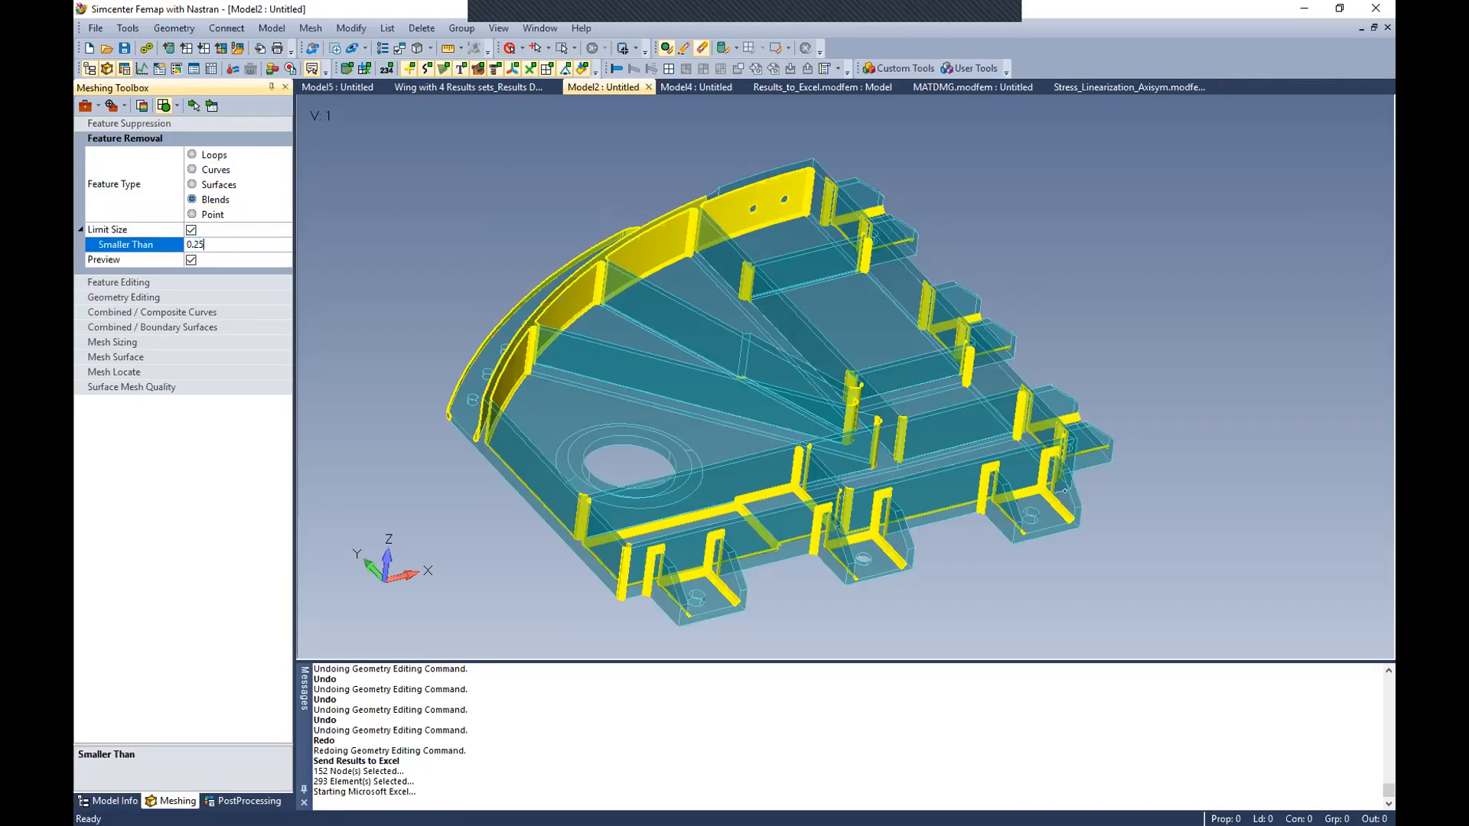
left_click(193, 105)
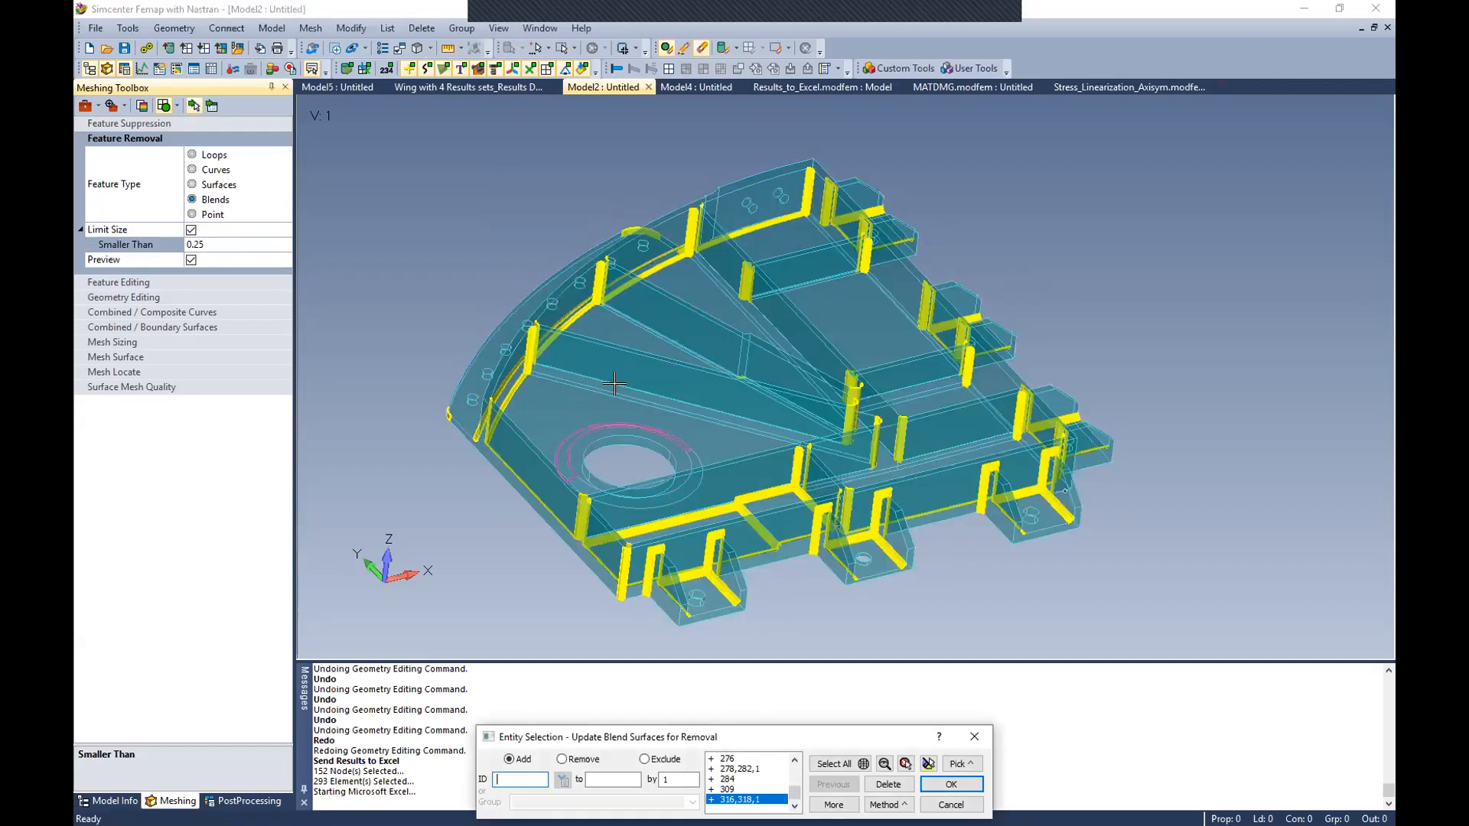
Step: Add the missing floor and rib blends along the diagonal ribs to the blend removal selection
left_click(689, 415)
left_click(677, 397)
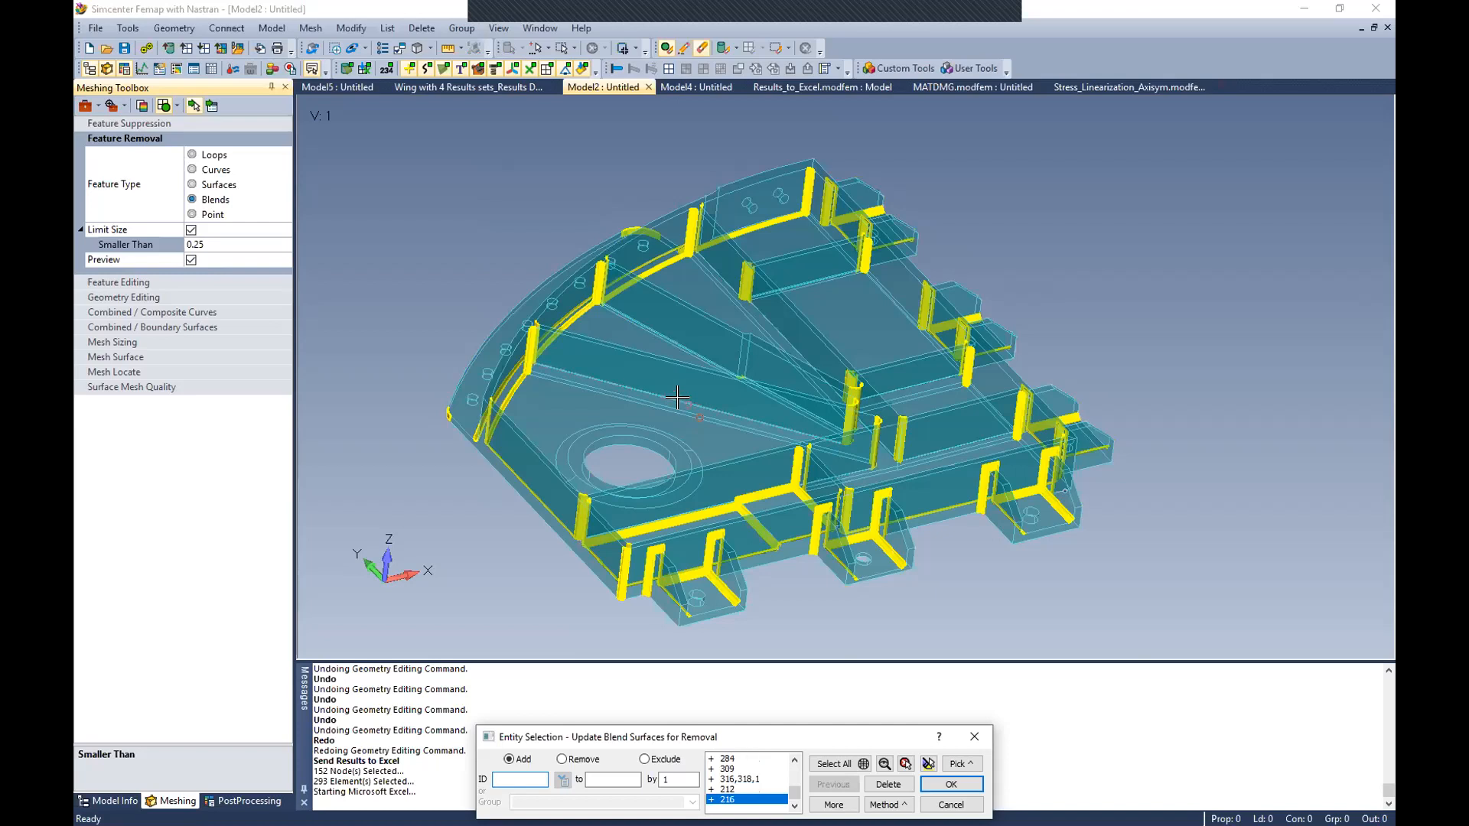
left_click(702, 365)
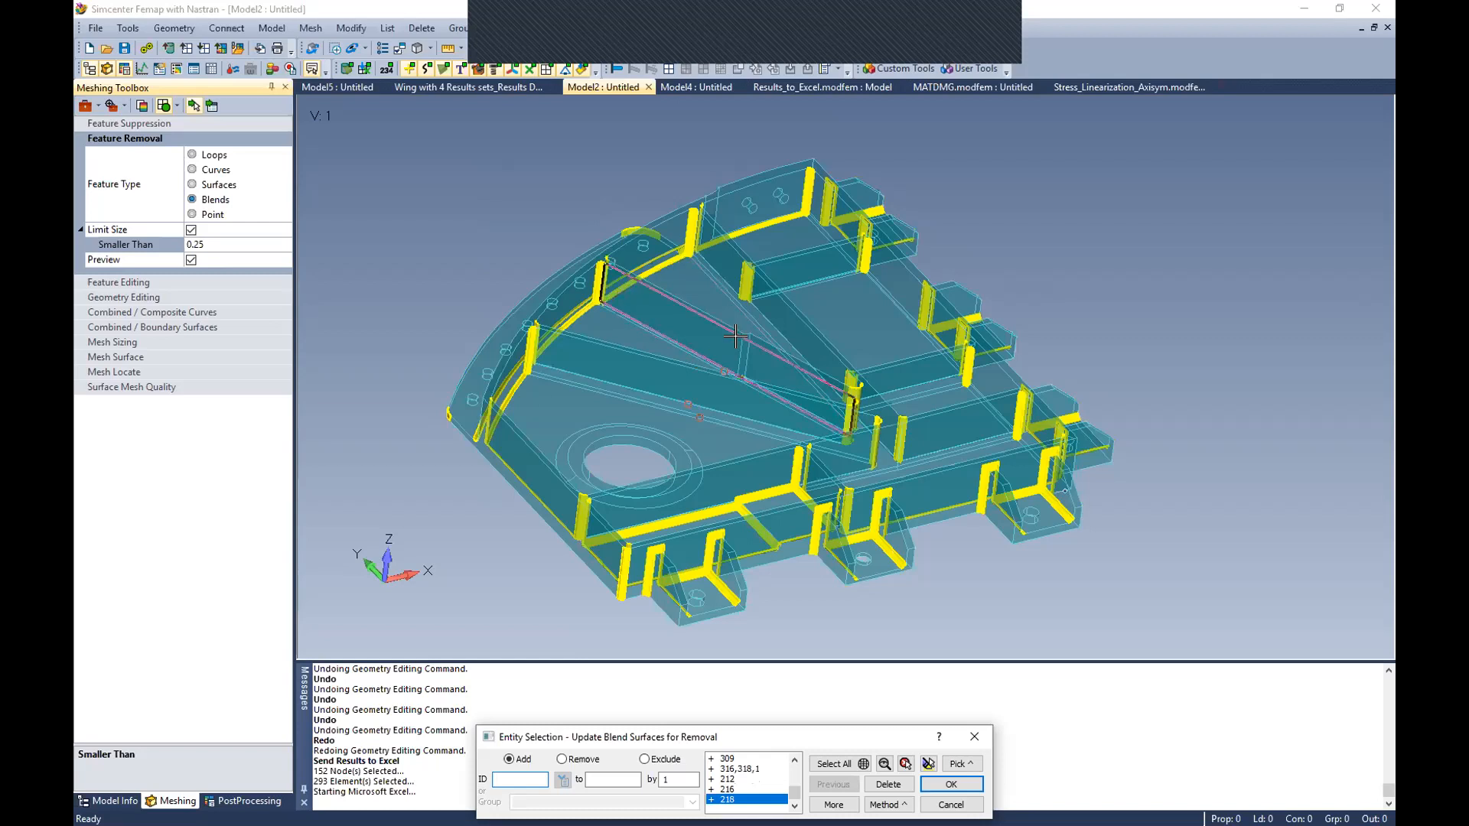
left_click(753, 327)
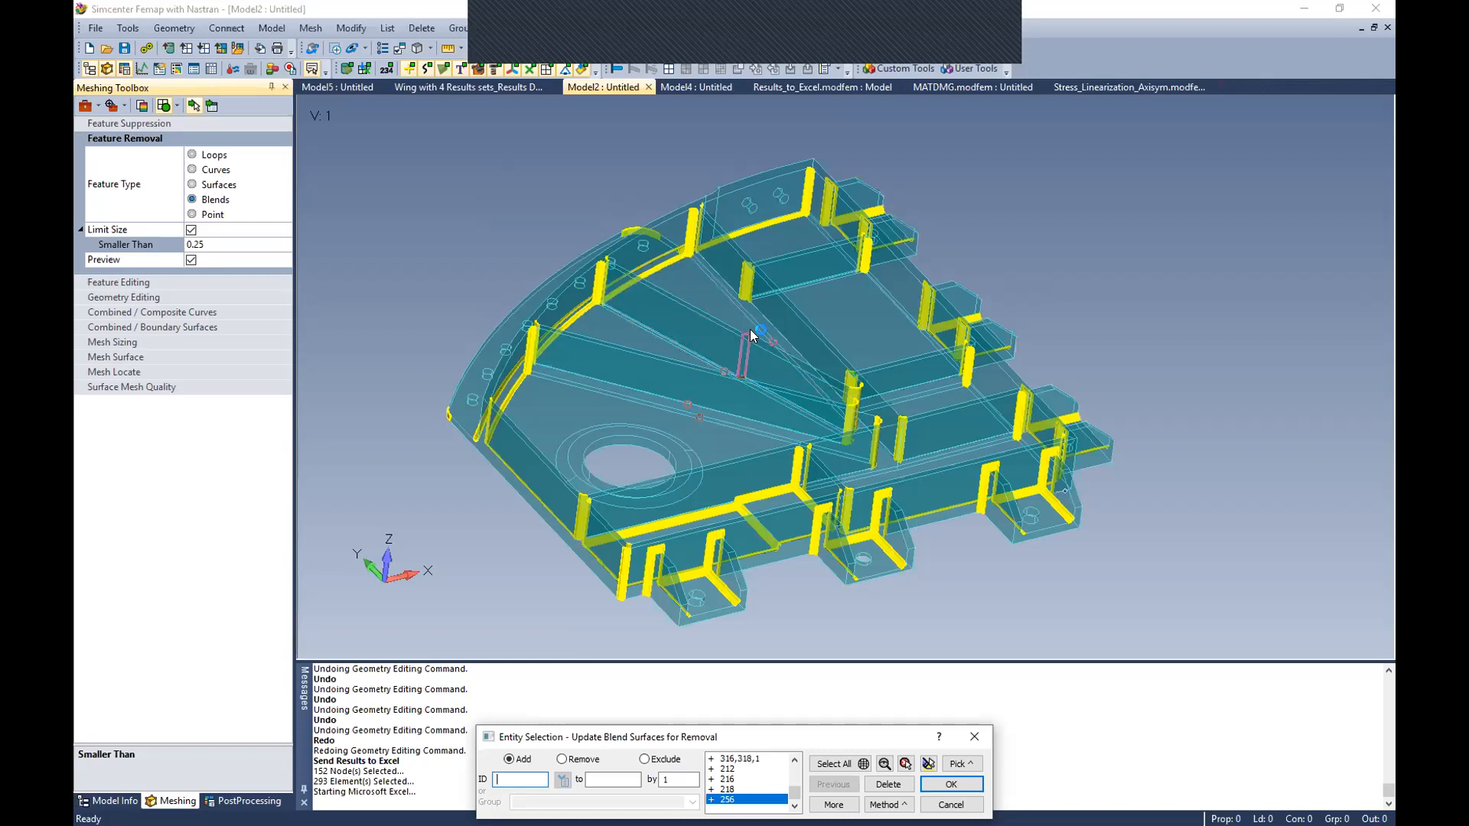
middle_click_drag(750, 331, 688, 364)
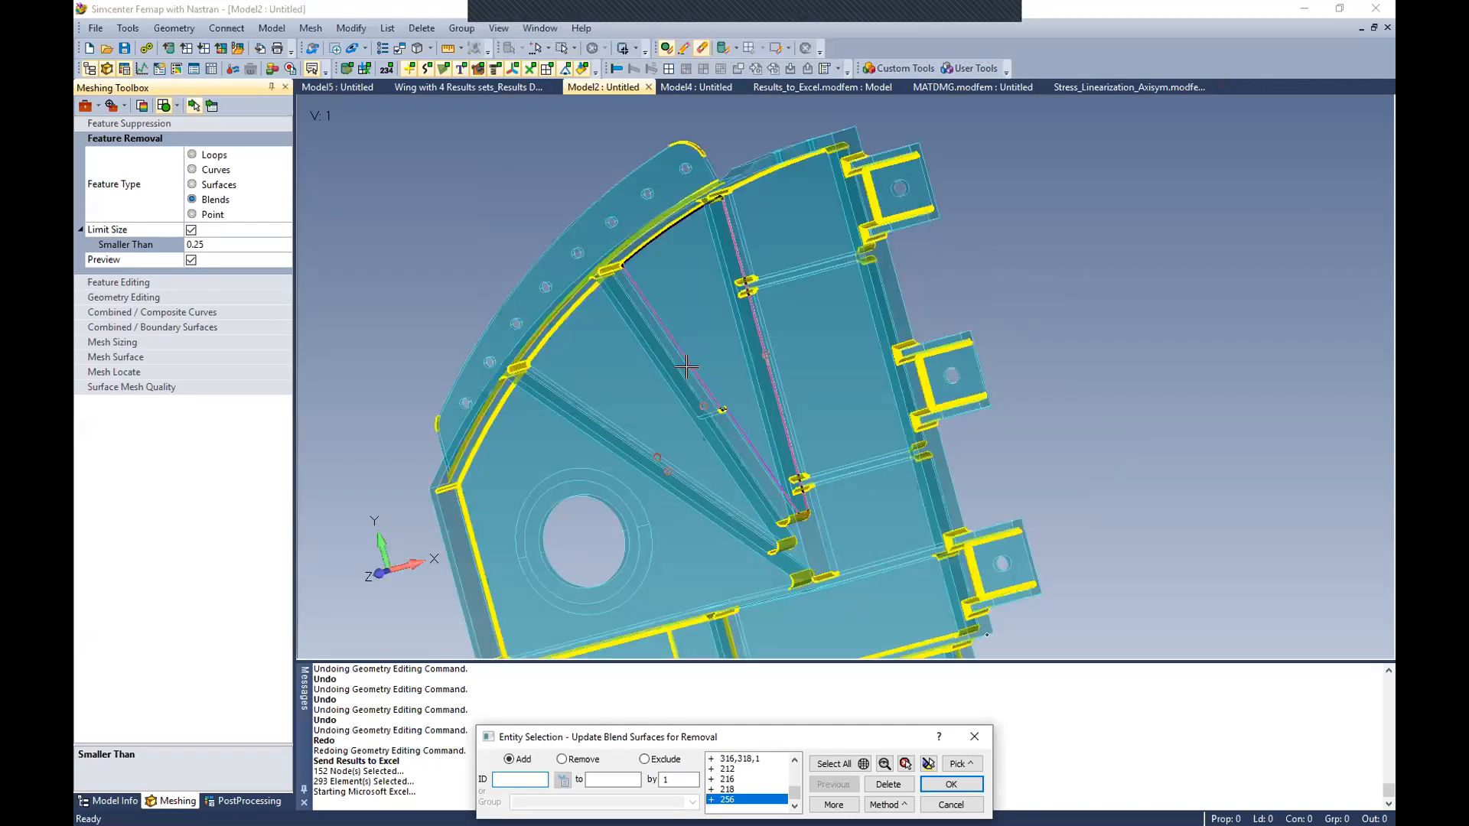
left_click(680, 345)
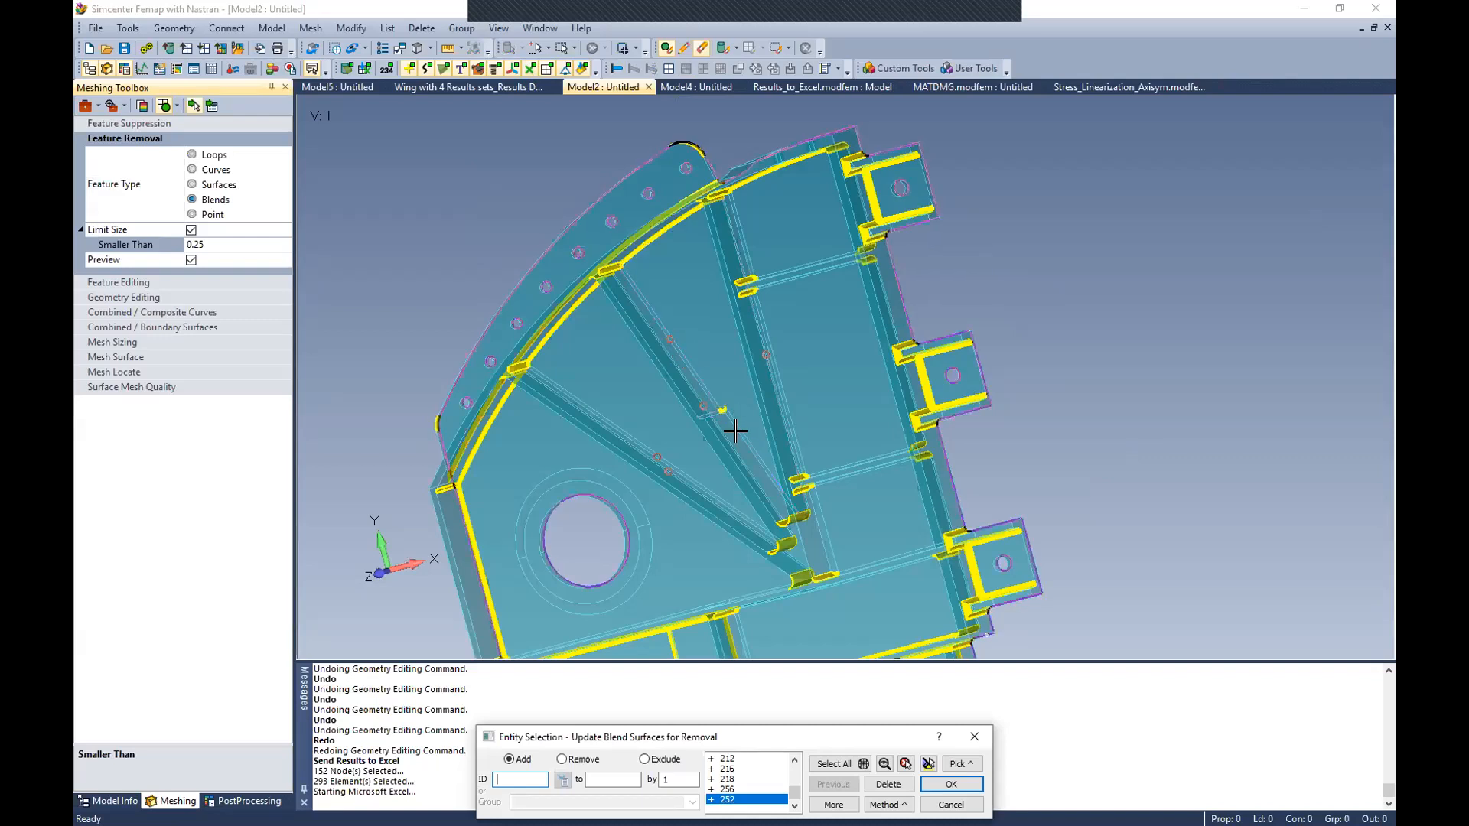
left_click(749, 455)
middle_click_drag(687, 479, 805, 395)
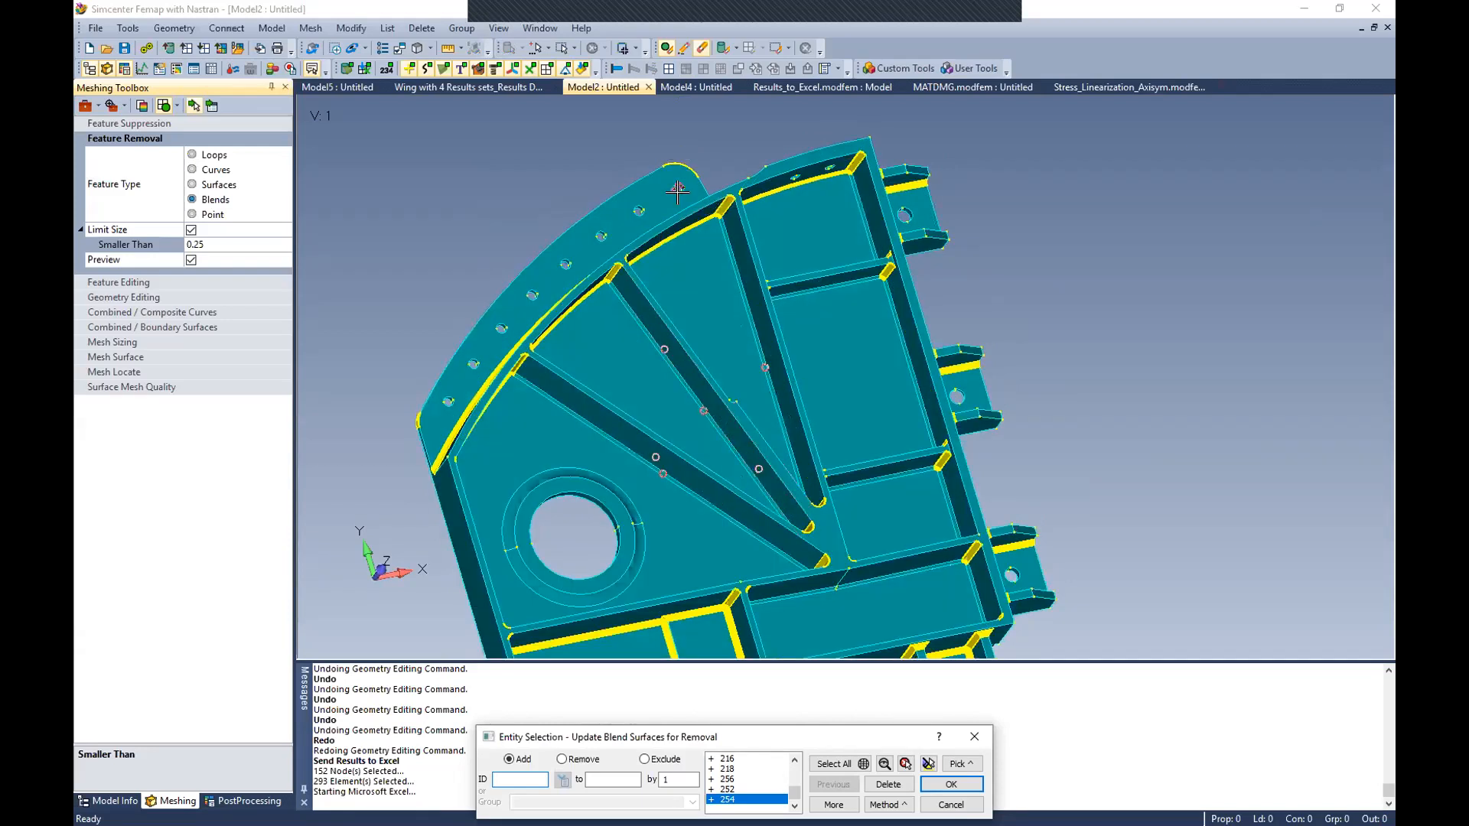
Step: Take the curved flange's two rounded corners out of the selection and remove the remaining selected blends
left_click(563, 759)
mouse_move(451, 448)
middle_mouse_down()
mouse_move(515, 478)
mouse_move(433, 435)
middle_mouse_up()
left_click(419, 422)
left_click(607, 136)
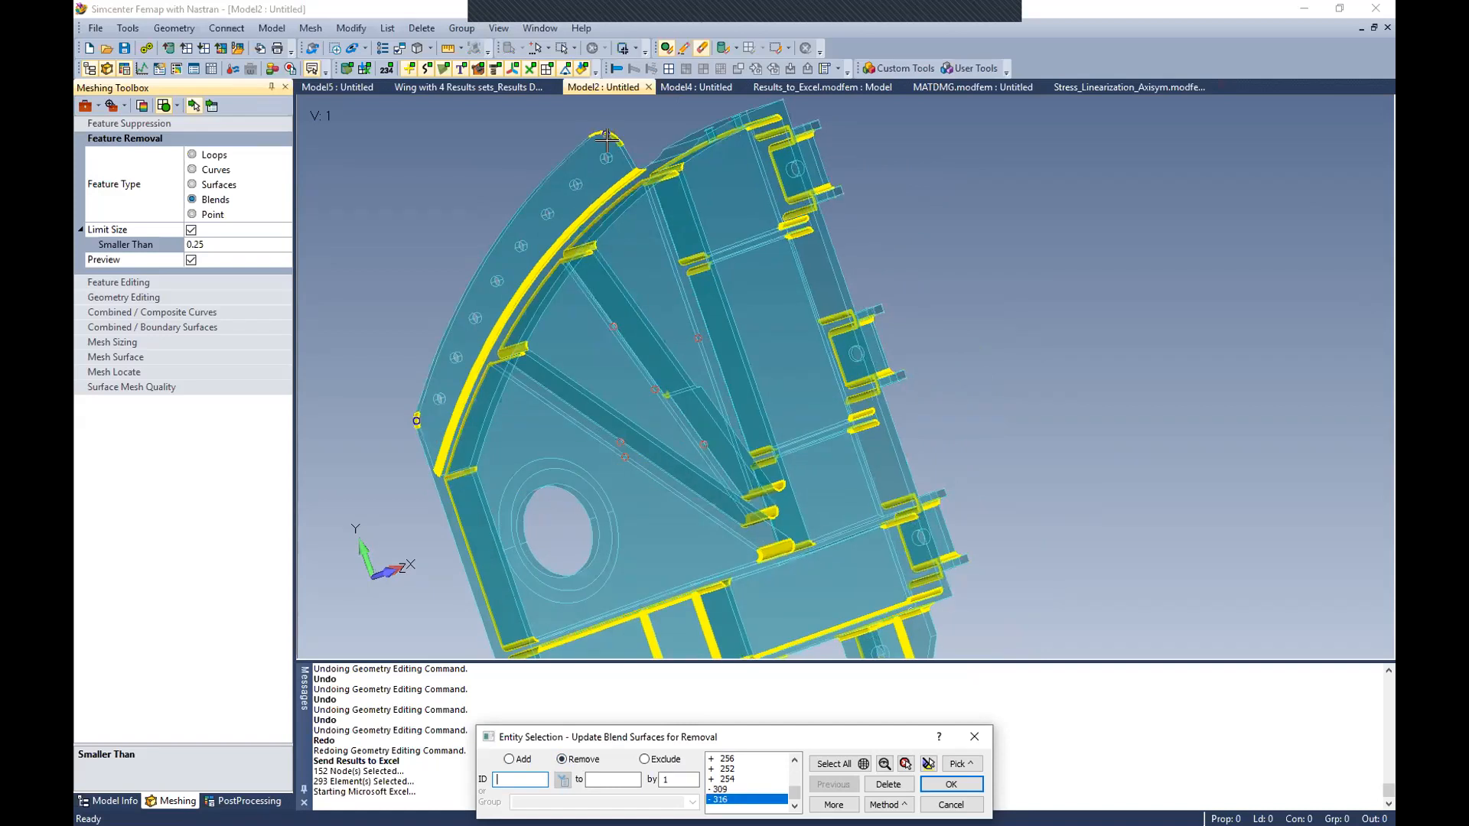
left_click(954, 784)
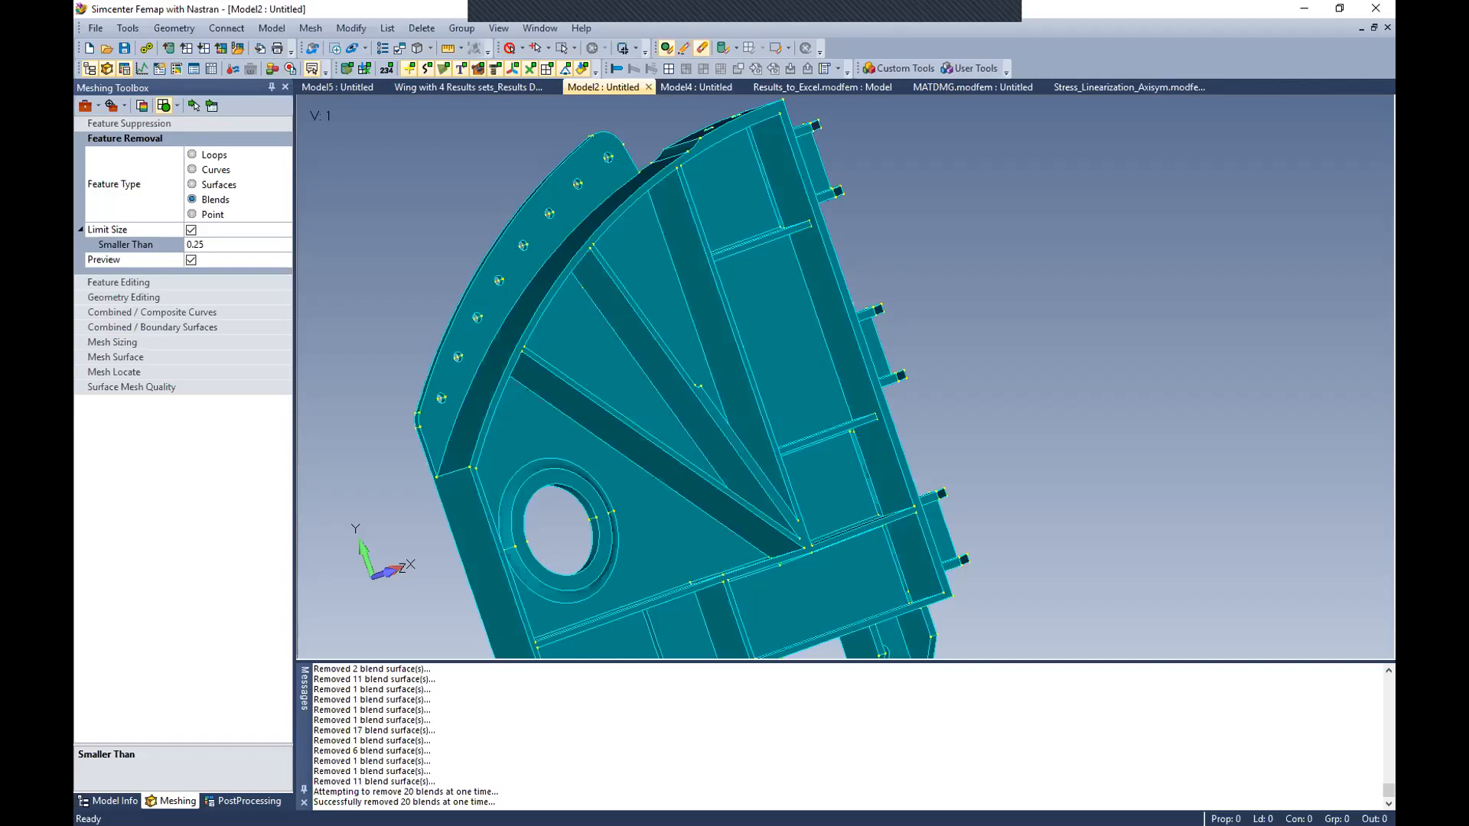
Step: Undo the blend removal and preview the solid's blends with the size limit turned off
key("ctrl+z")
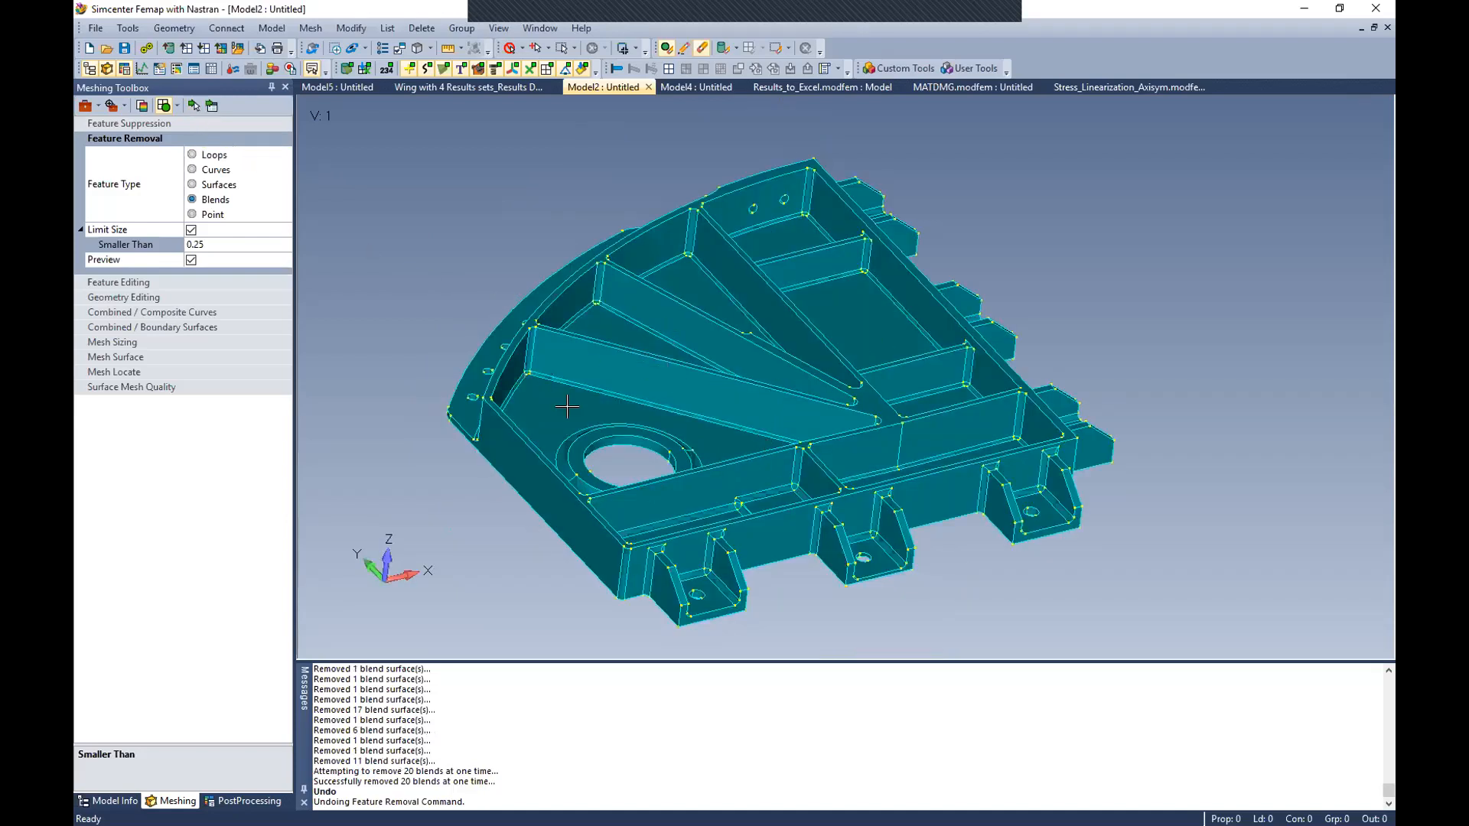
mouse_move(674, 404)
middle_mouse_down()
mouse_move(706, 401)
mouse_move(693, 403)
middle_mouse_up()
left_click(192, 231)
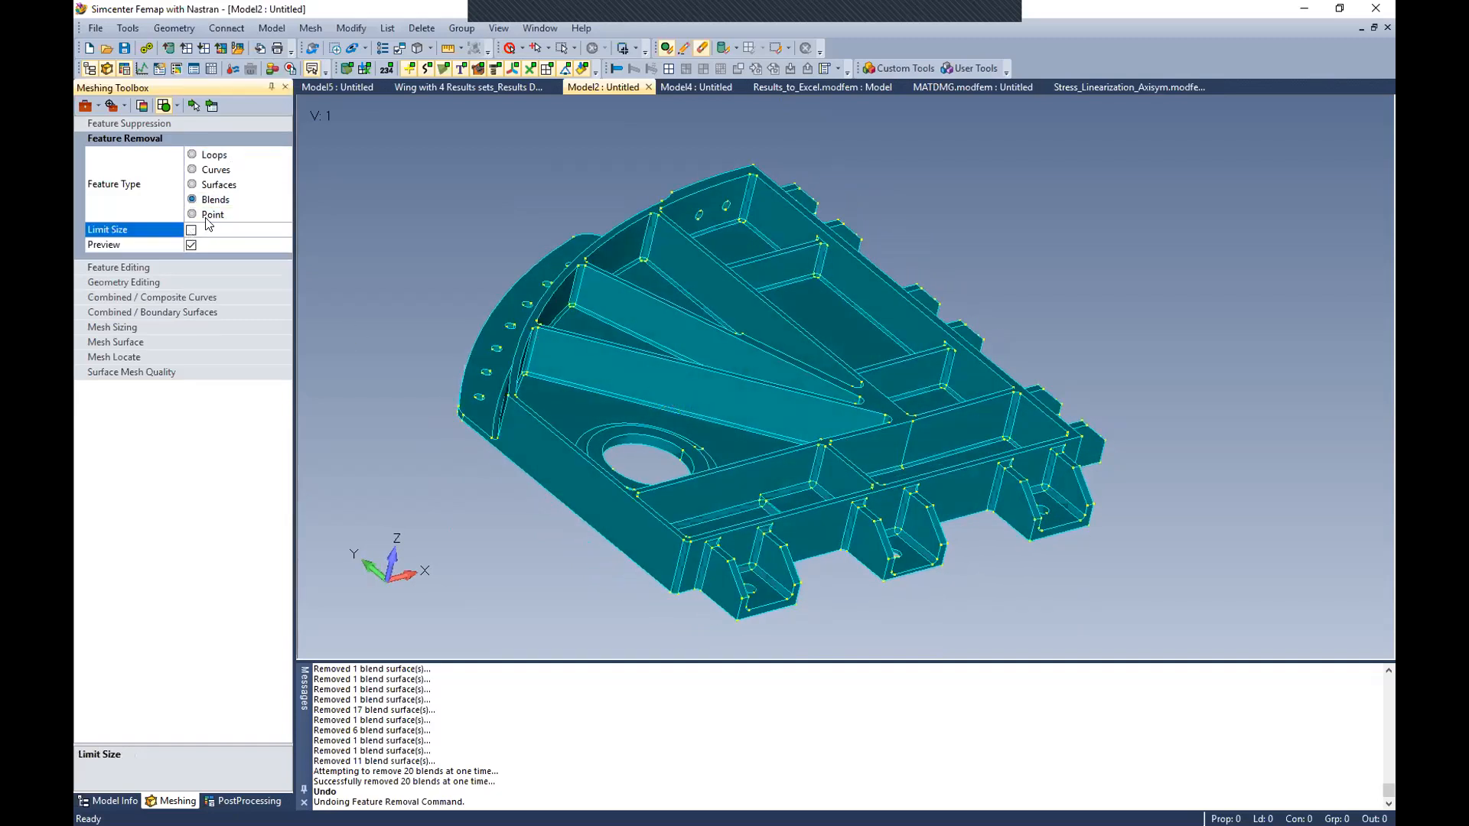
left_click(194, 106)
left_click(794, 426)
middle_click_drag(693, 444, 616, 432)
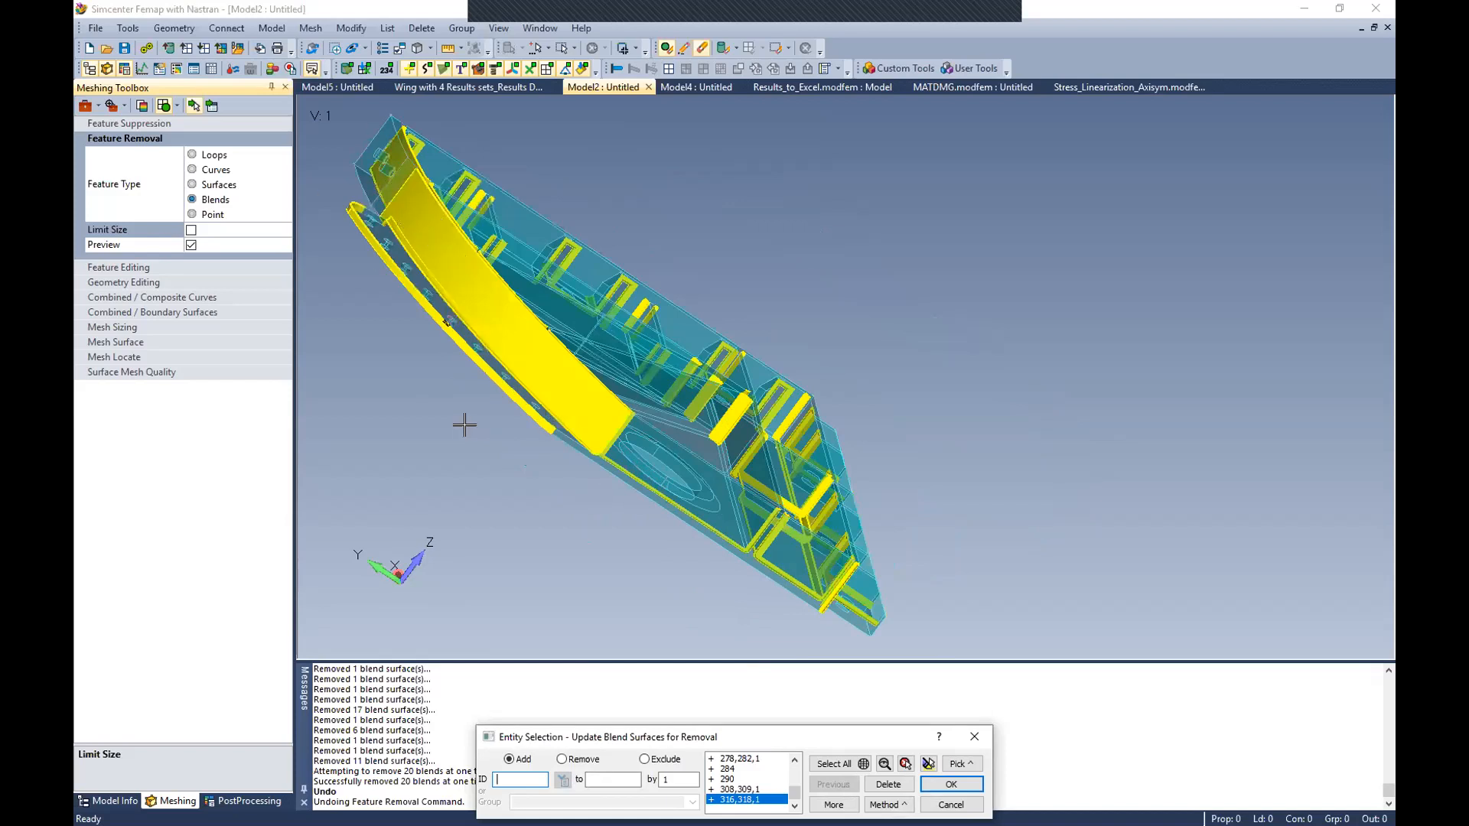
left_click(951, 805)
middle_click_drag(712, 399, 761, 406)
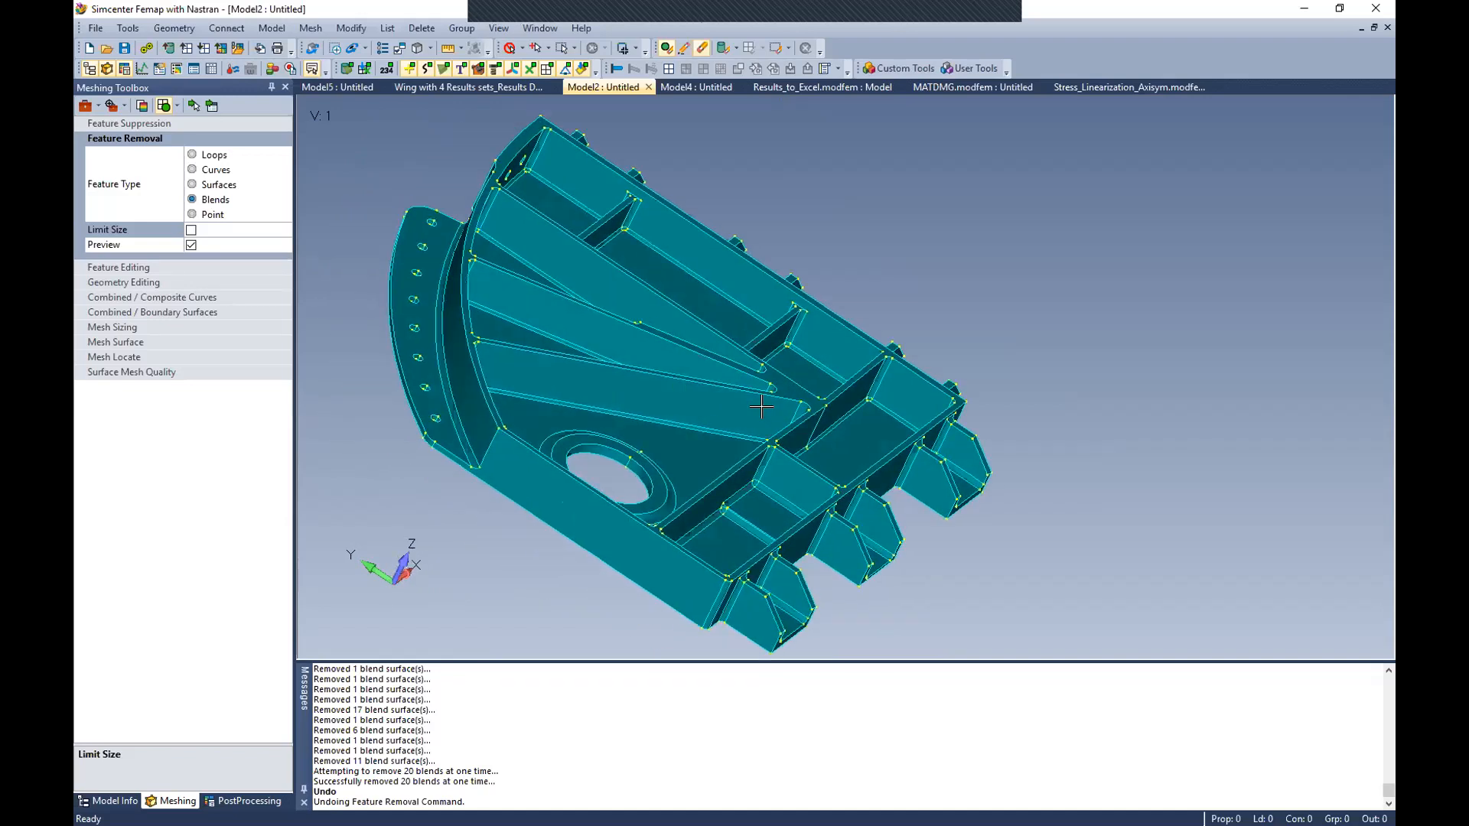
Step: Turn the blend size limit back on with smaller than 0.25 and pick the solid for blend removal
left_click(191, 230)
double_click(197, 243)
left_click_drag(191, 244, 196, 243)
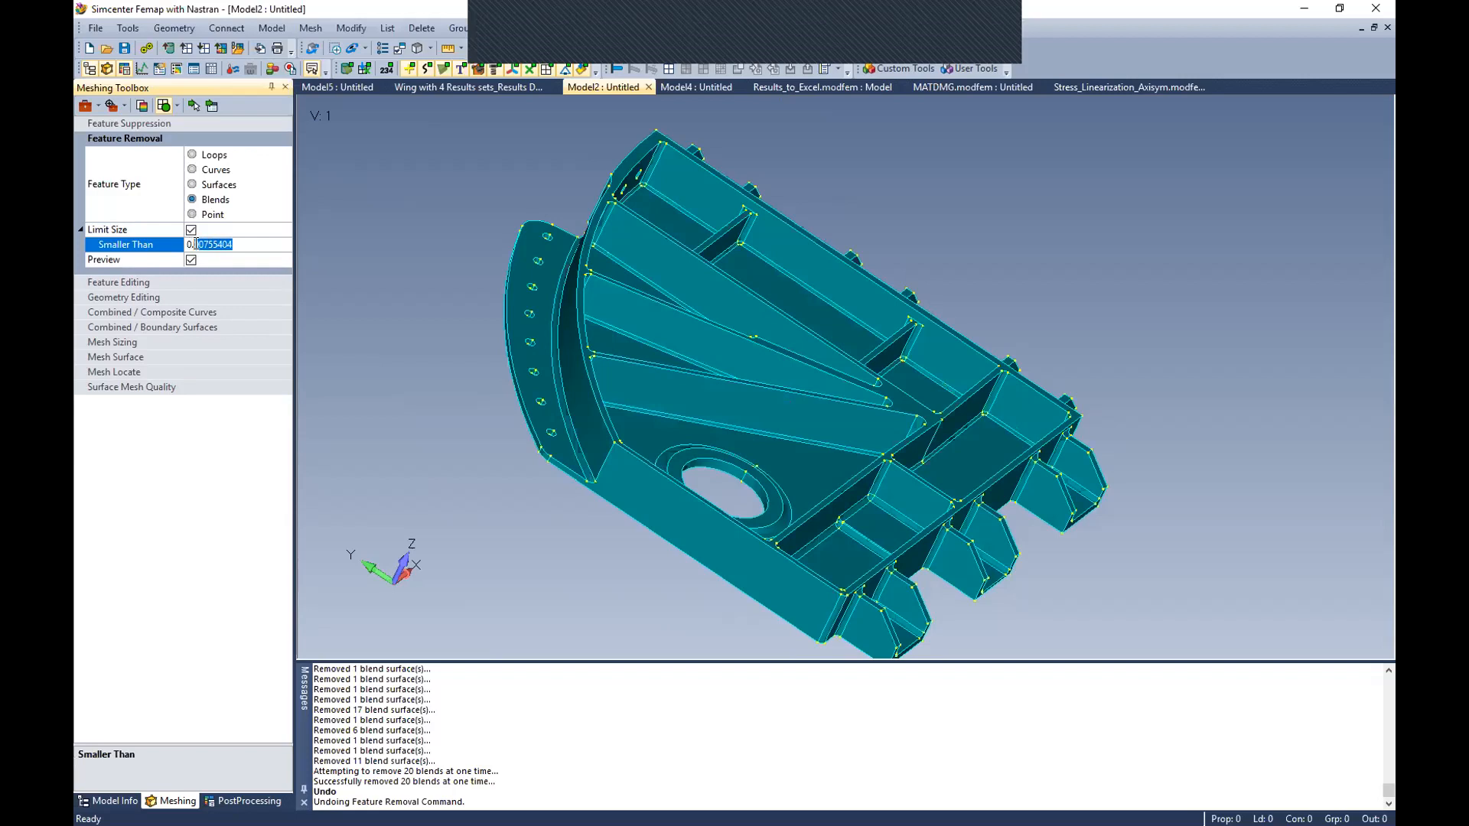
type("25")
left_click(195, 102)
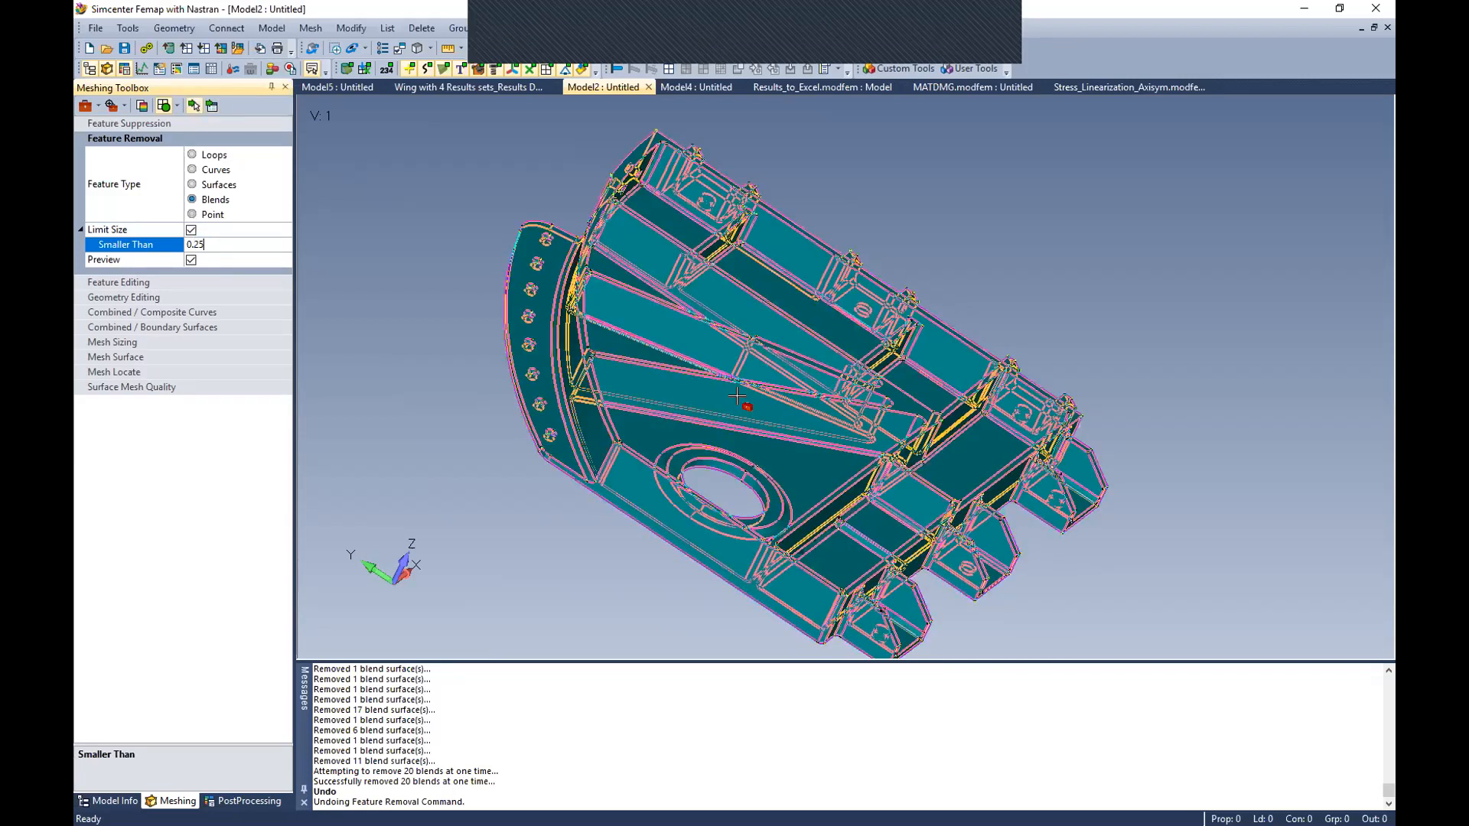
left_click(913, 499)
middle_click_drag(835, 476, 786, 468)
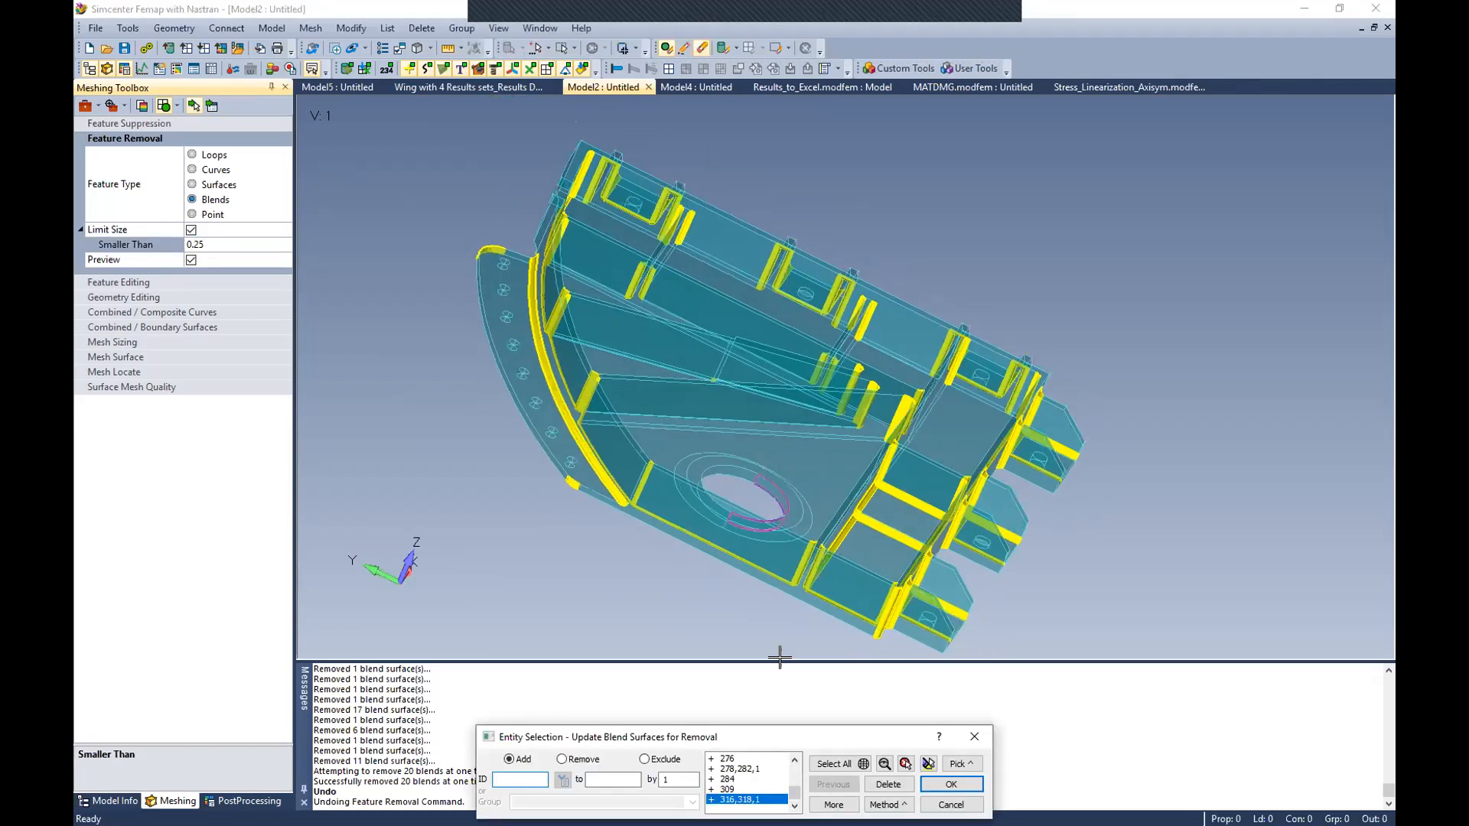
Step: Take the two rounded end corners of the curved outer flange out of the blend removal selection
left_click(576, 759)
left_click(572, 484)
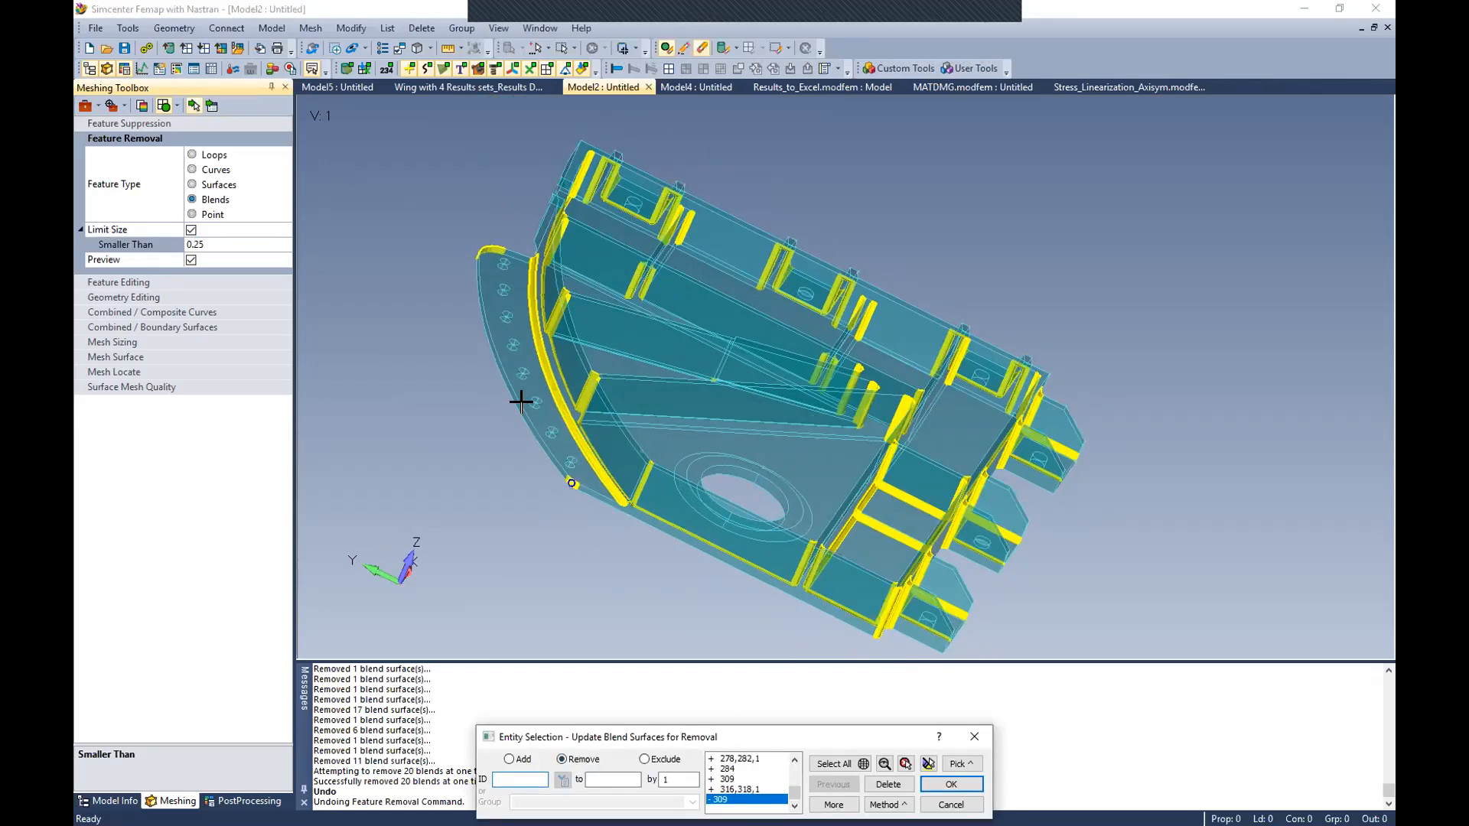
left_click(486, 249)
middle_click_drag(844, 481, 575, 677)
Step: Add blend surfaces 212, 216 and 218 along the diagonal ribs to the selection and highlight the selected surfaces
left_click(508, 759)
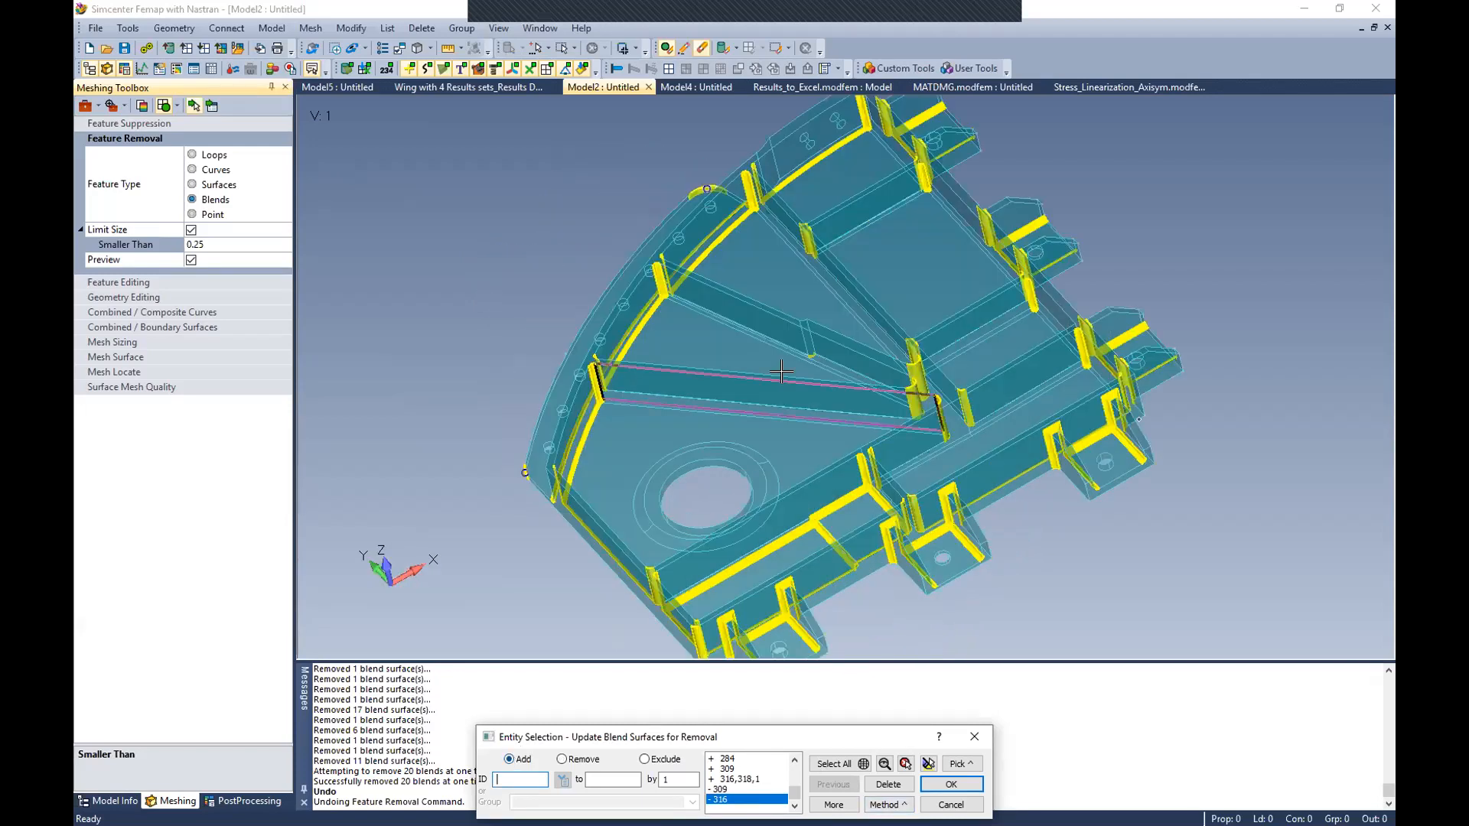
left_click(766, 418)
left_click(760, 406)
left_click(797, 356)
middle_click_drag(799, 358, 746, 552)
left_click(925, 760)
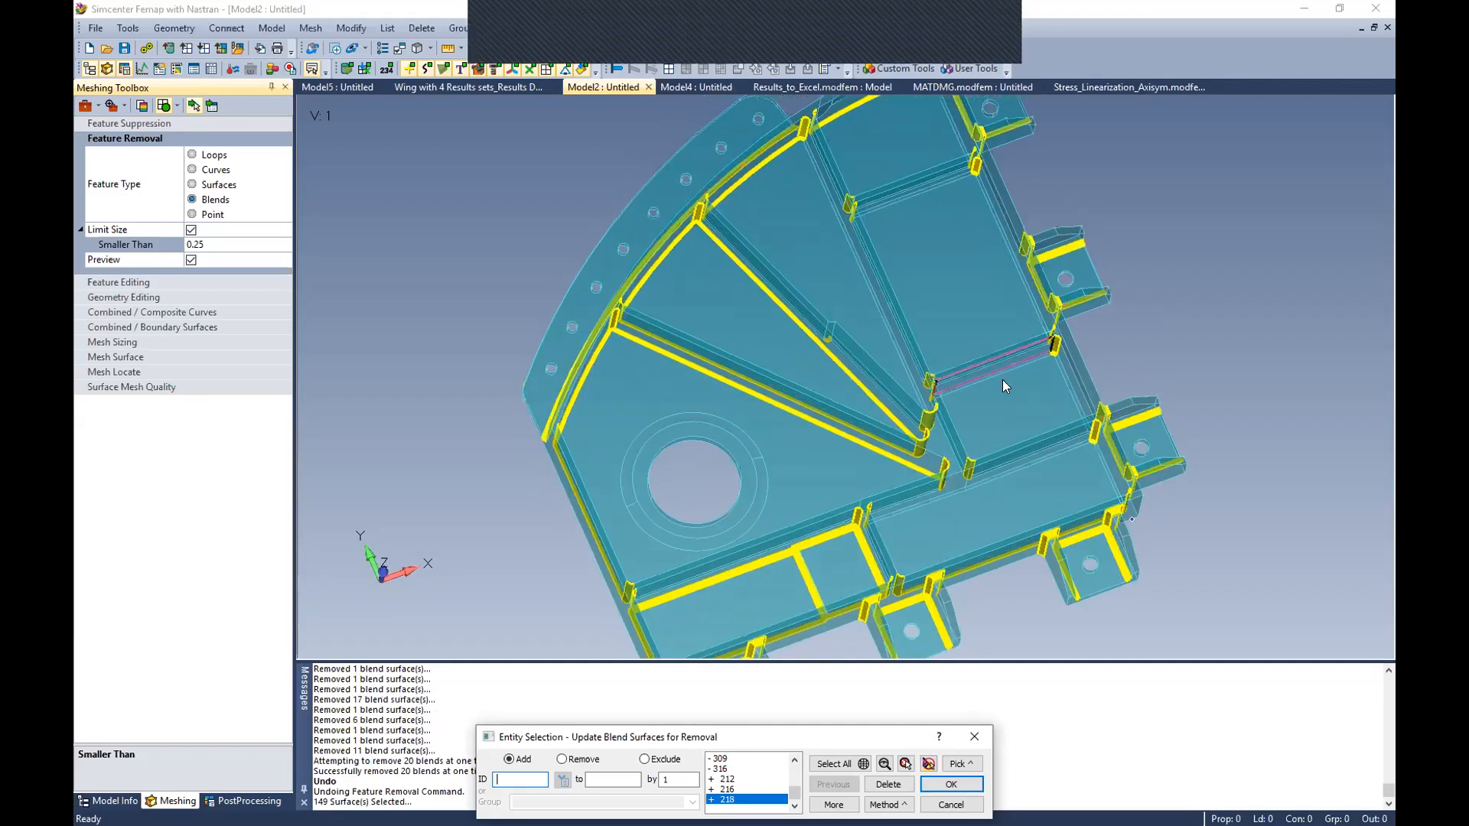
Step: Add the missing blends along the two cross ribs and the neighbouring pocket walls to the removal selection
left_click(1002, 380)
left_click(1045, 378)
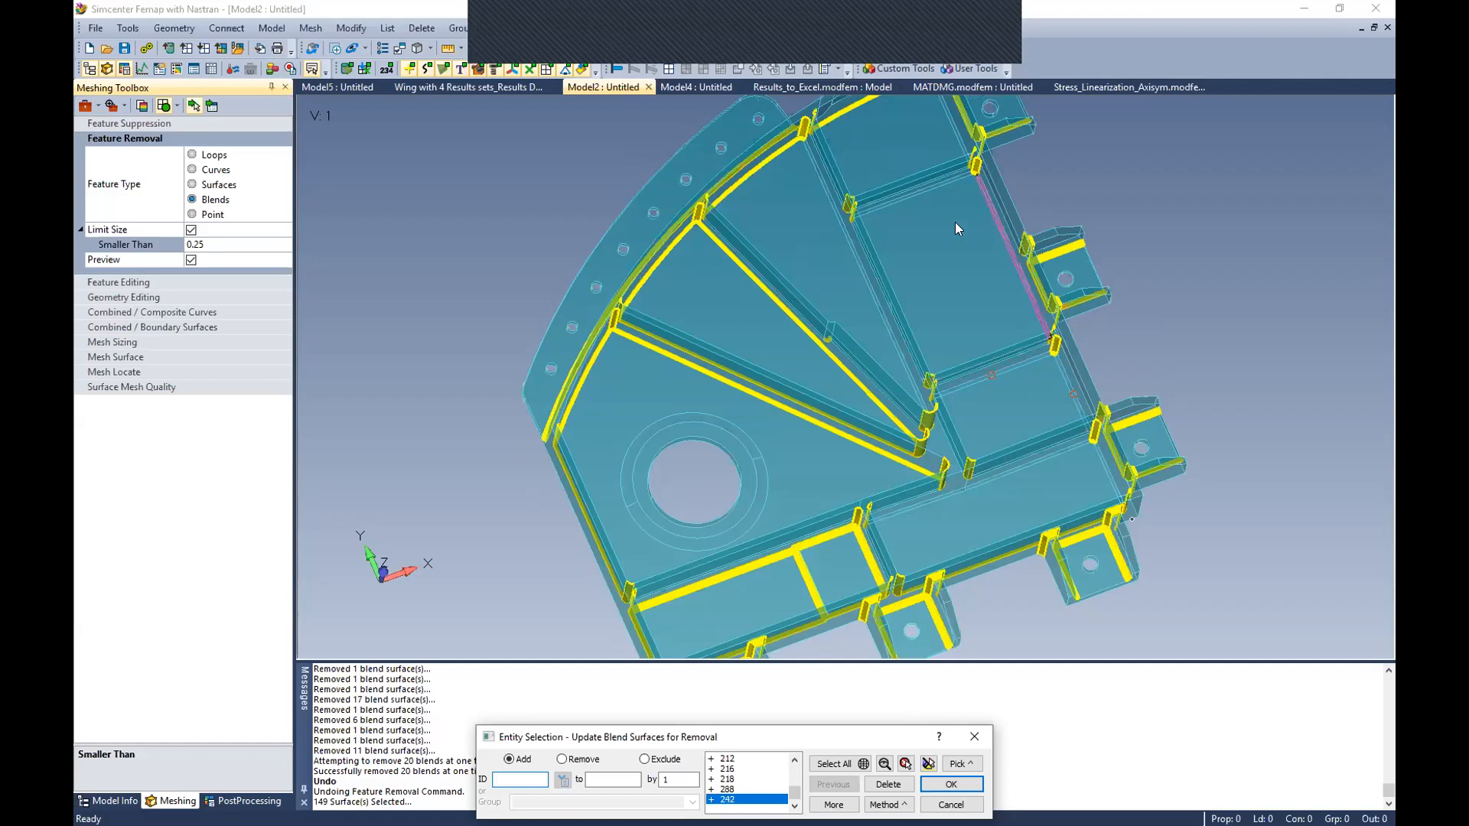
left_click(936, 205)
left_click(907, 186)
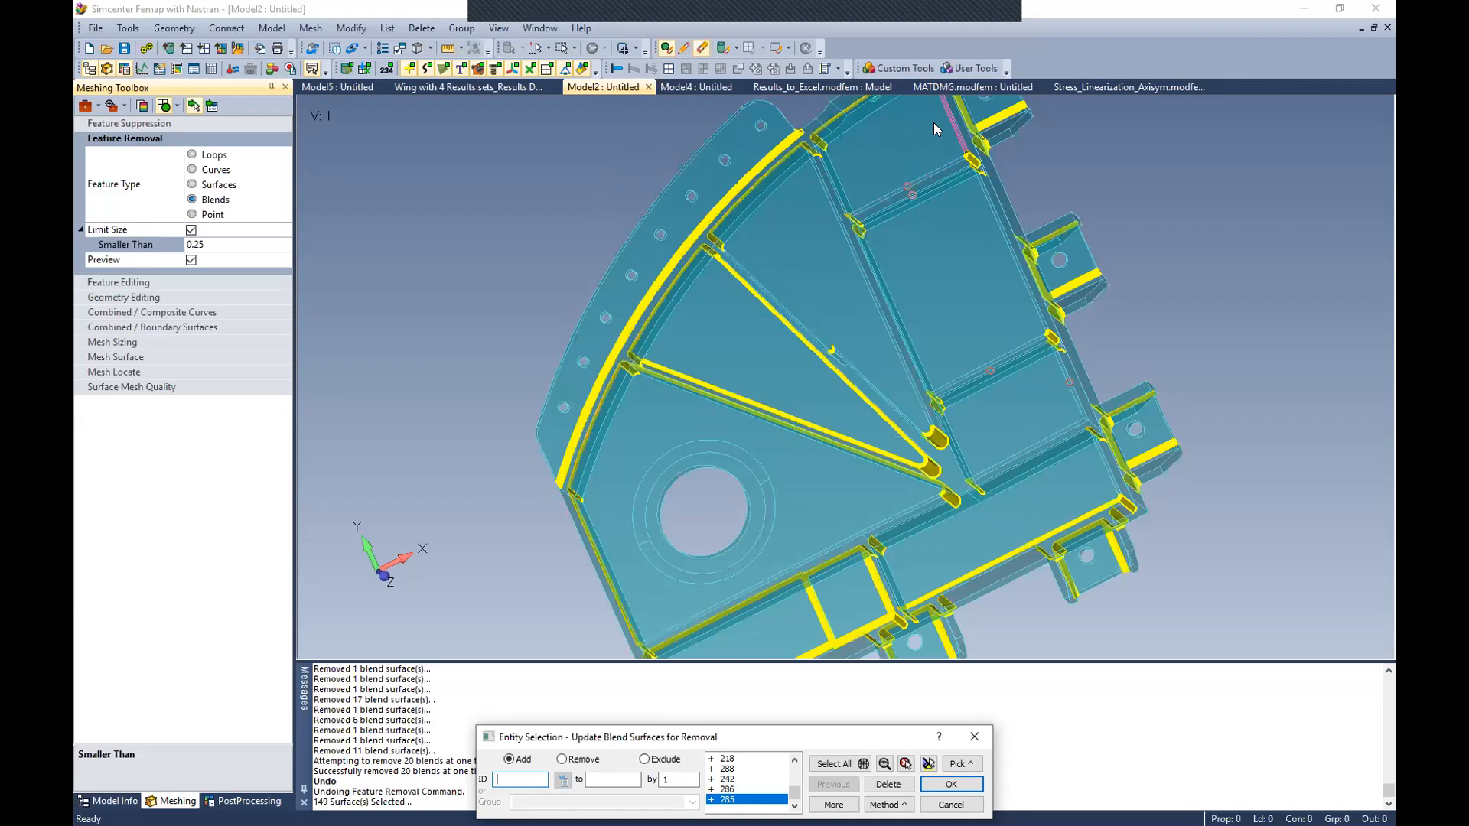
left_click(934, 123)
middle_click_drag(871, 159, 823, 173)
left_click(823, 173)
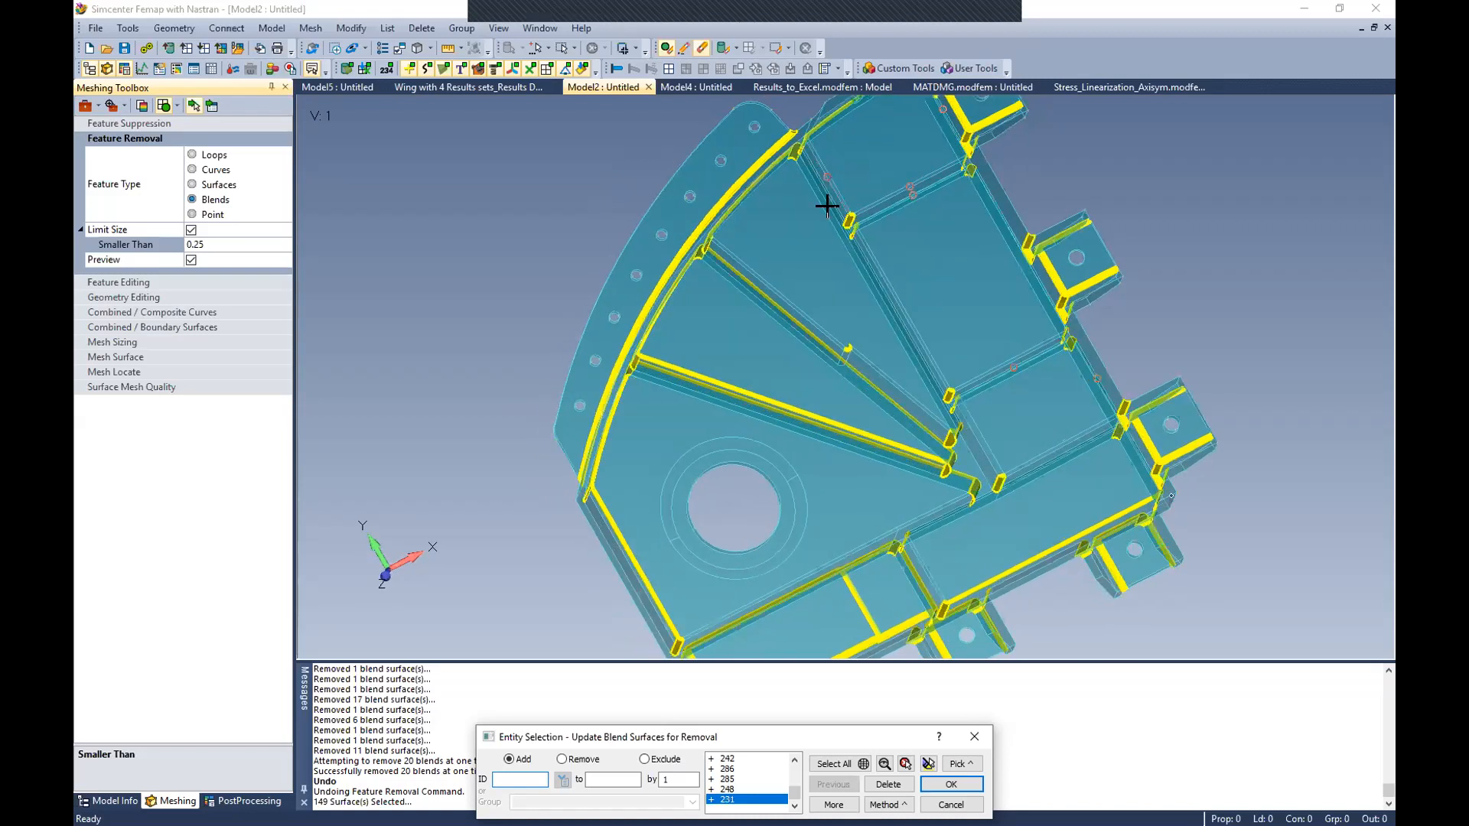
Step: Add blend surfaces 287 and 241 near the lower cross rib, highlight the selection and remove all selected blends
left_click(985, 356)
mouse_move(1035, 378)
middle_mouse_down()
mouse_move(1035, 339)
mouse_move(1061, 433)
middle_mouse_up()
left_click(1060, 434)
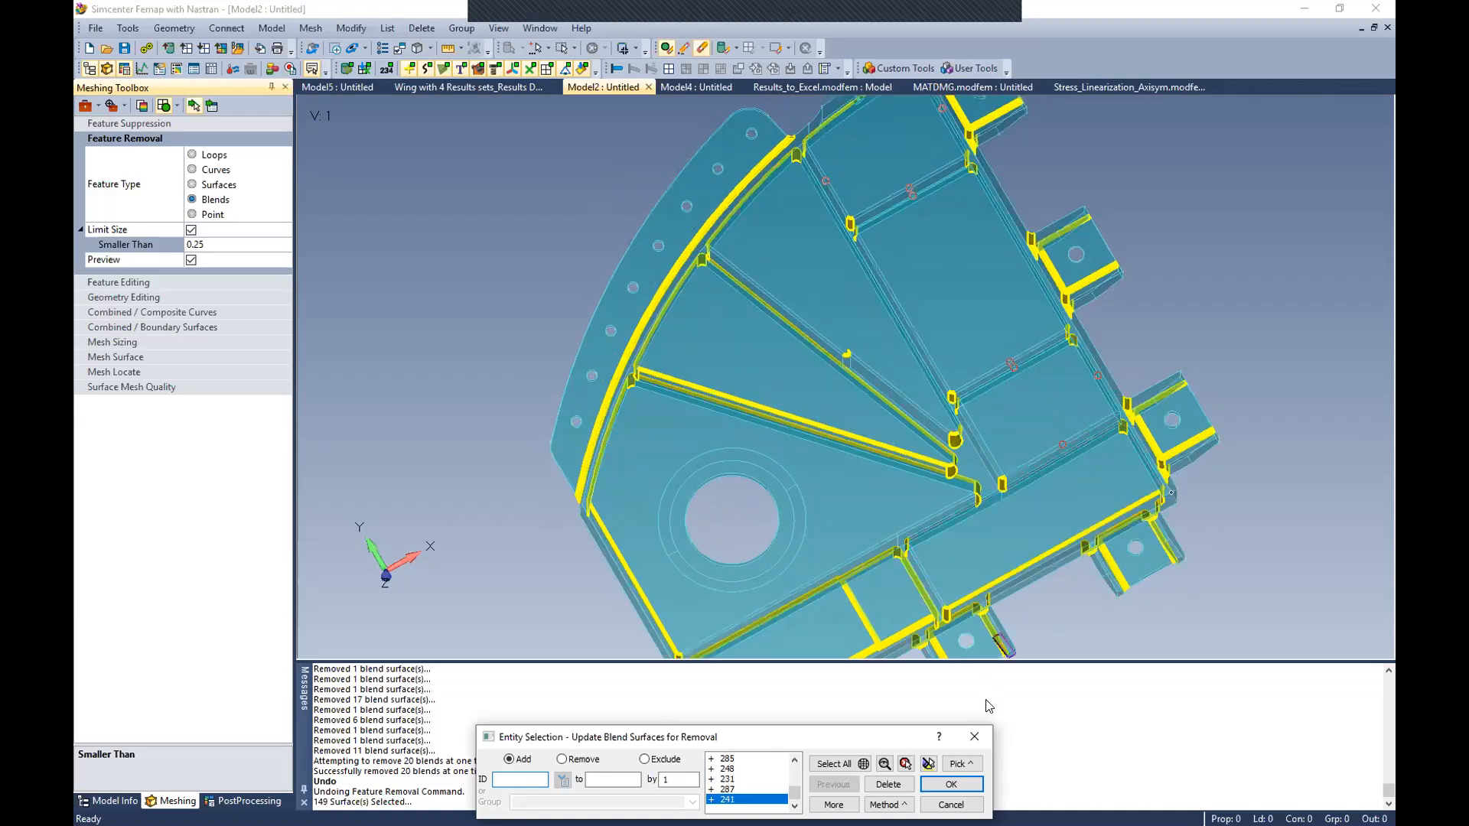
left_click(929, 765)
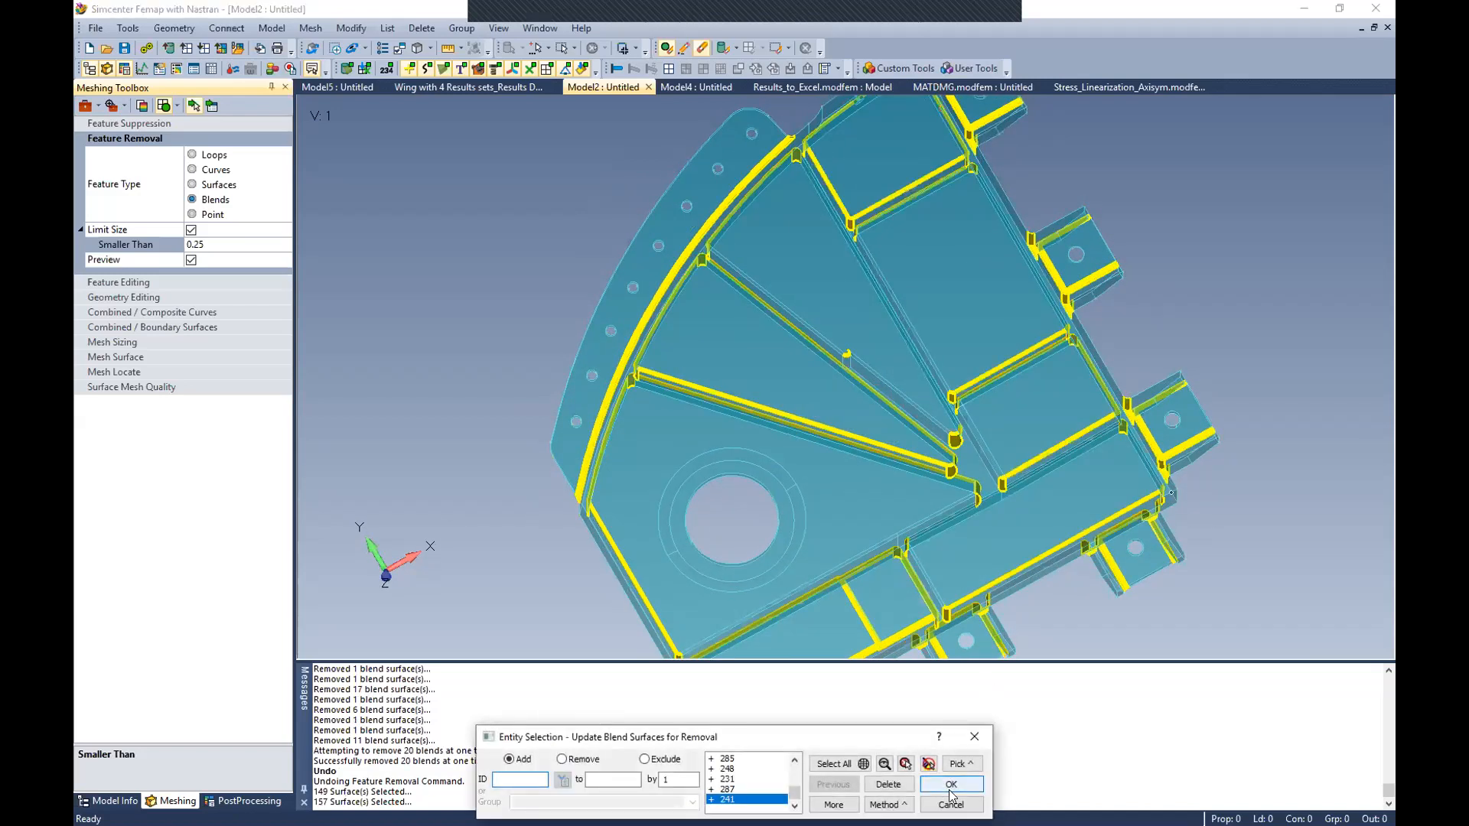
left_click(952, 785)
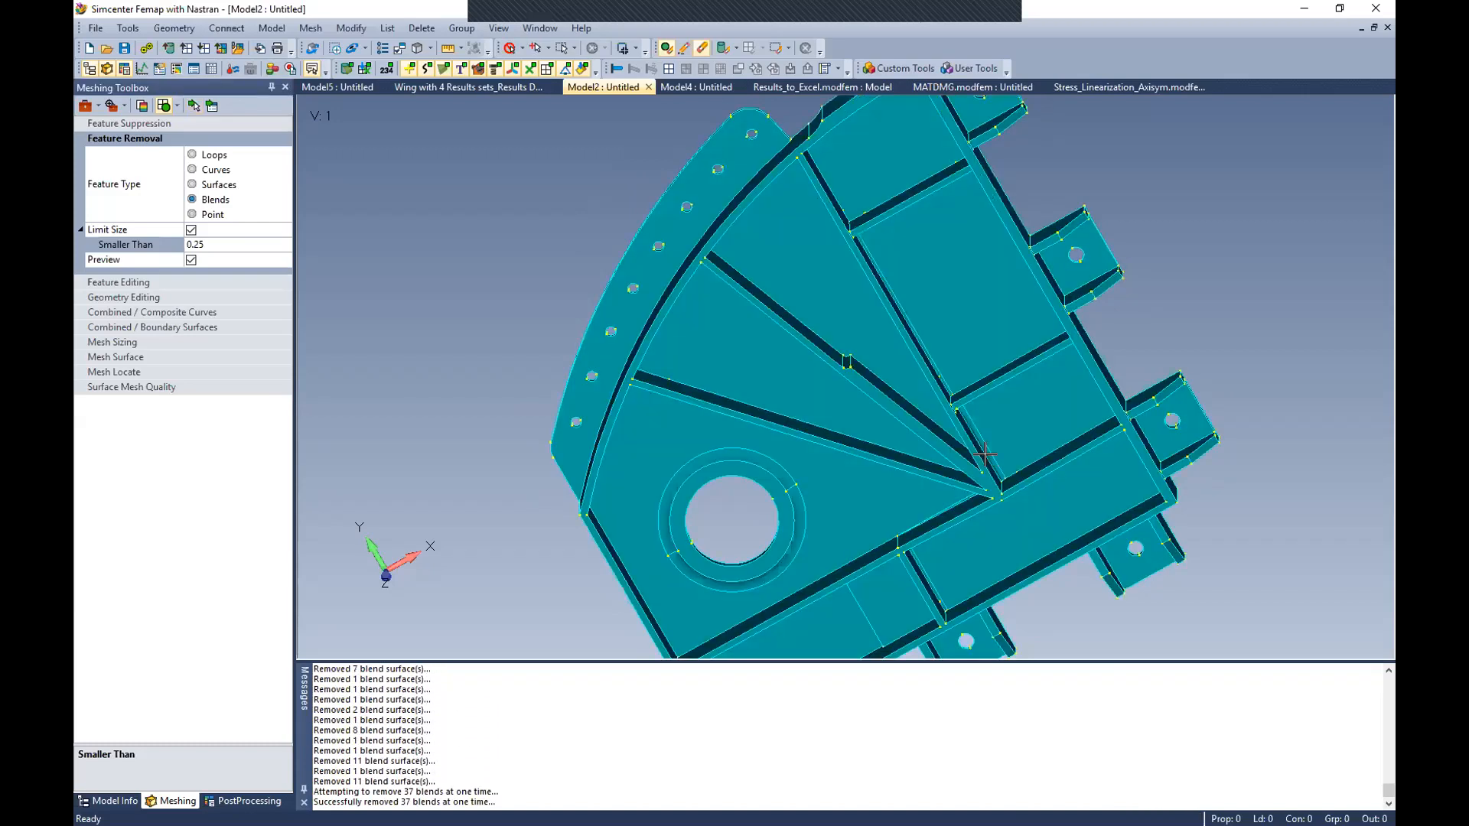
middle_click_drag(899, 528, 930, 341)
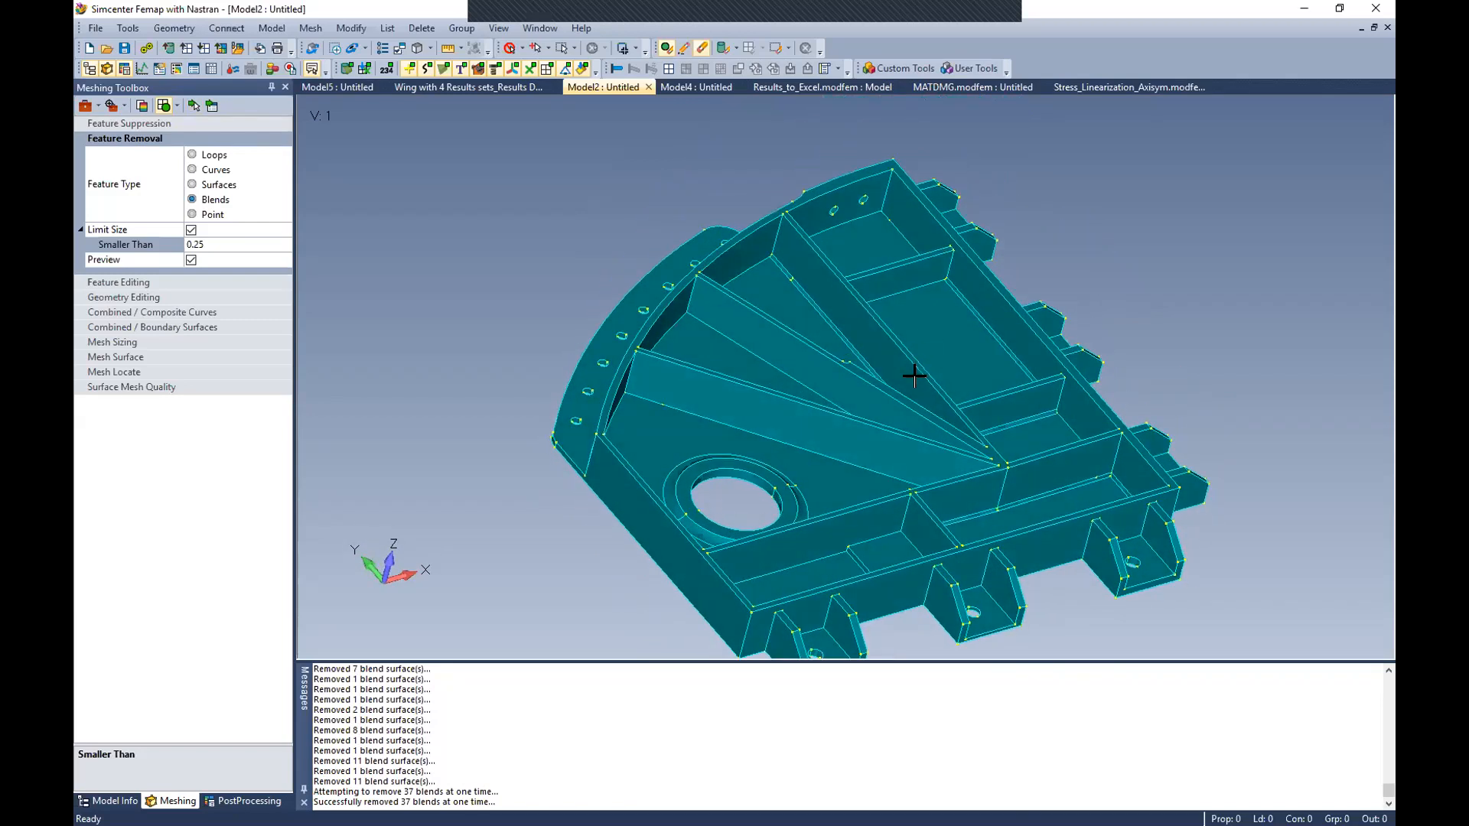